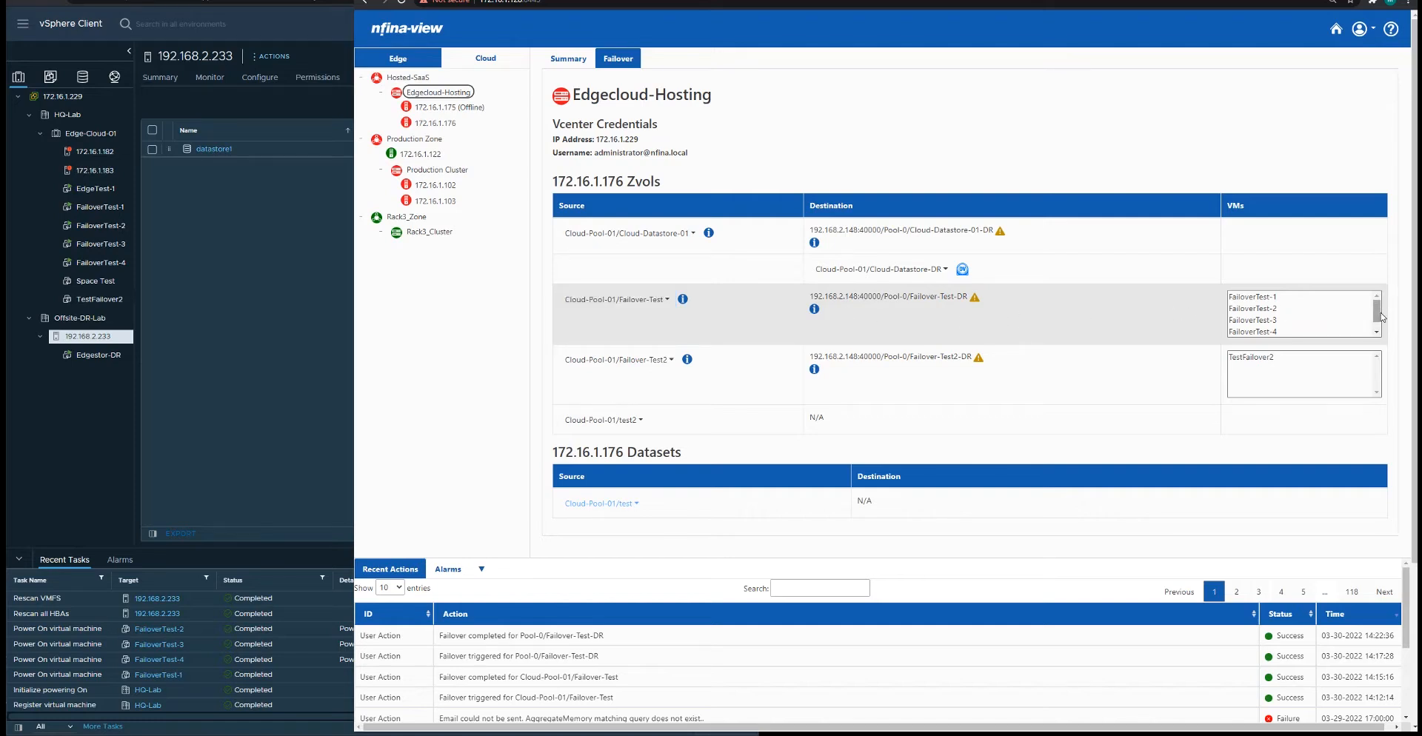
- Review the VMs on Cloud-Pool-01/Failover-Test, and examine the Failover-Test datastore files for host 172.16.1.182 in vSphere Client
mouse_move(1378, 312)
mouse_down()
mouse_move(1382, 325)
mouse_move(1382, 308)
mouse_up()
drag(1377, 314, 1377, 326)
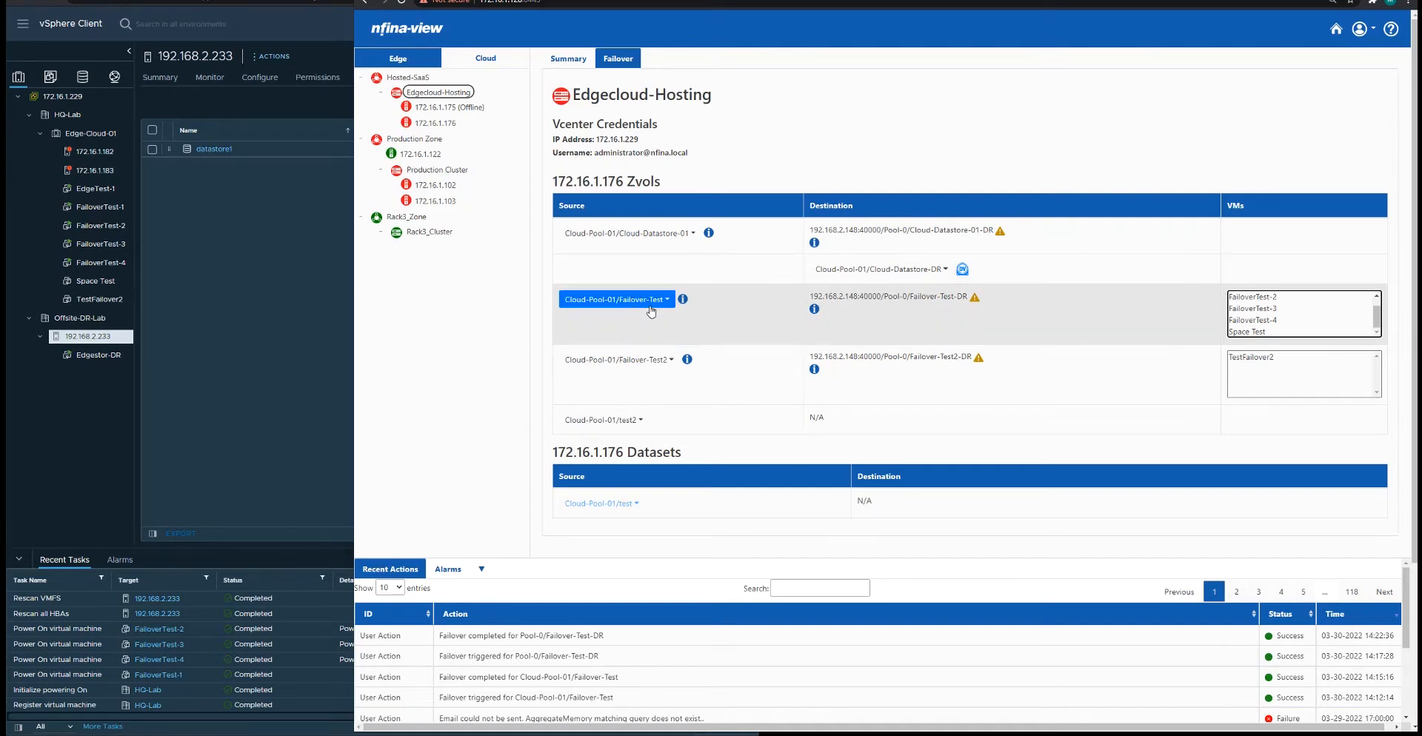
click(95, 152)
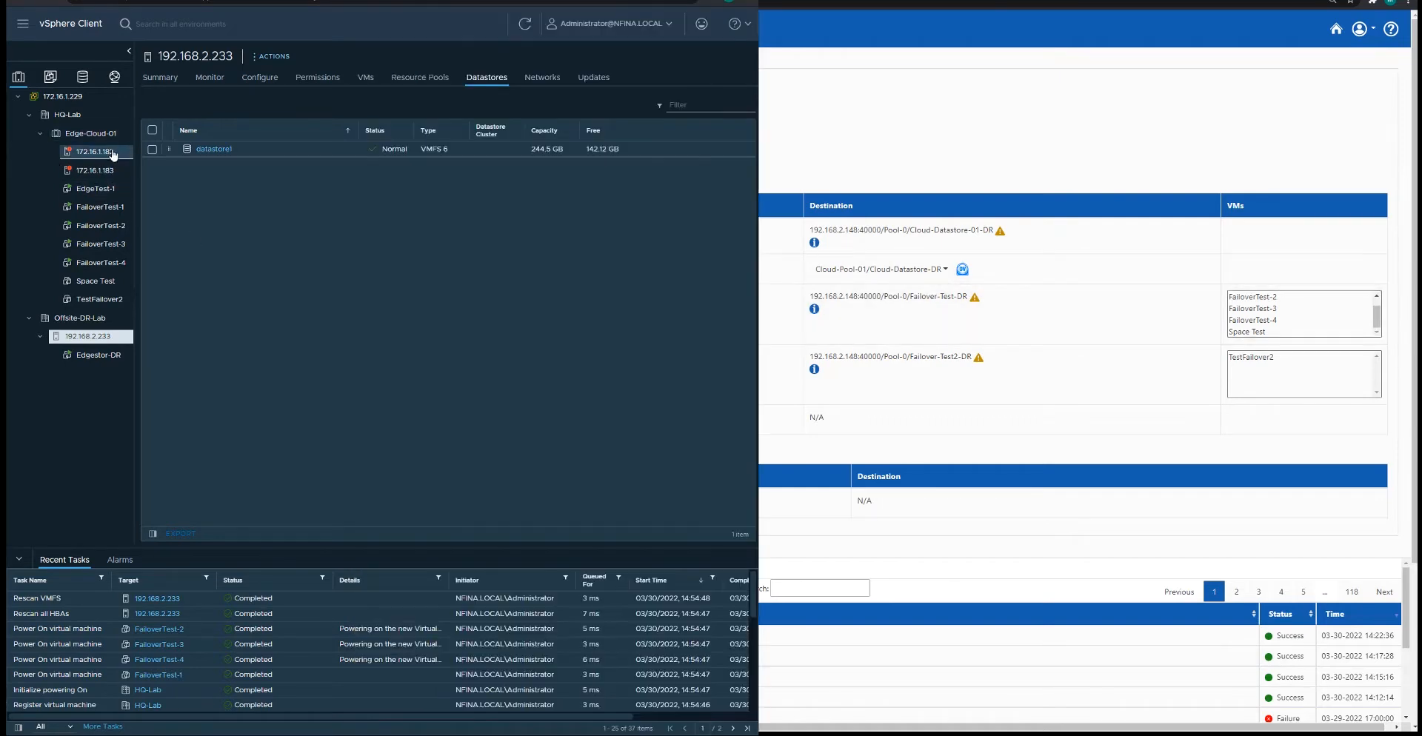
click(206, 164)
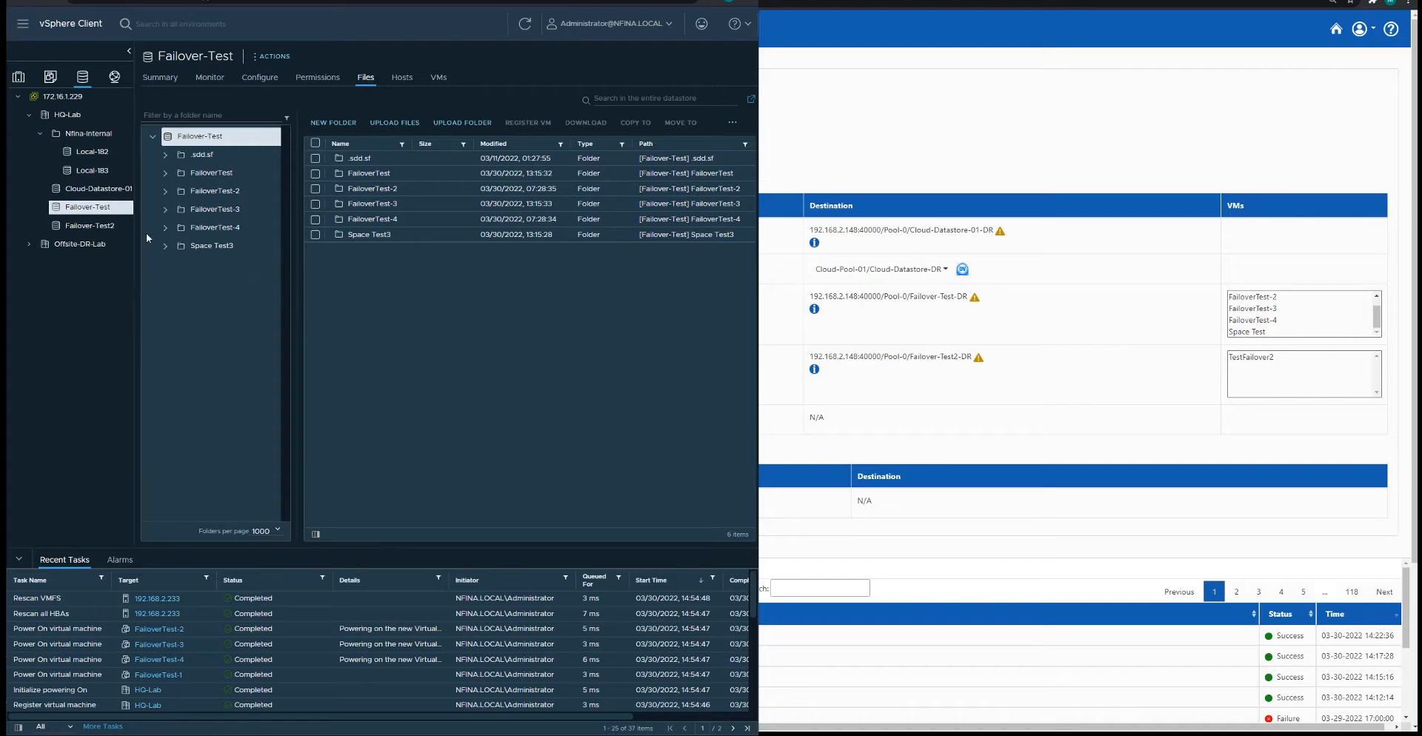
click(13, 82)
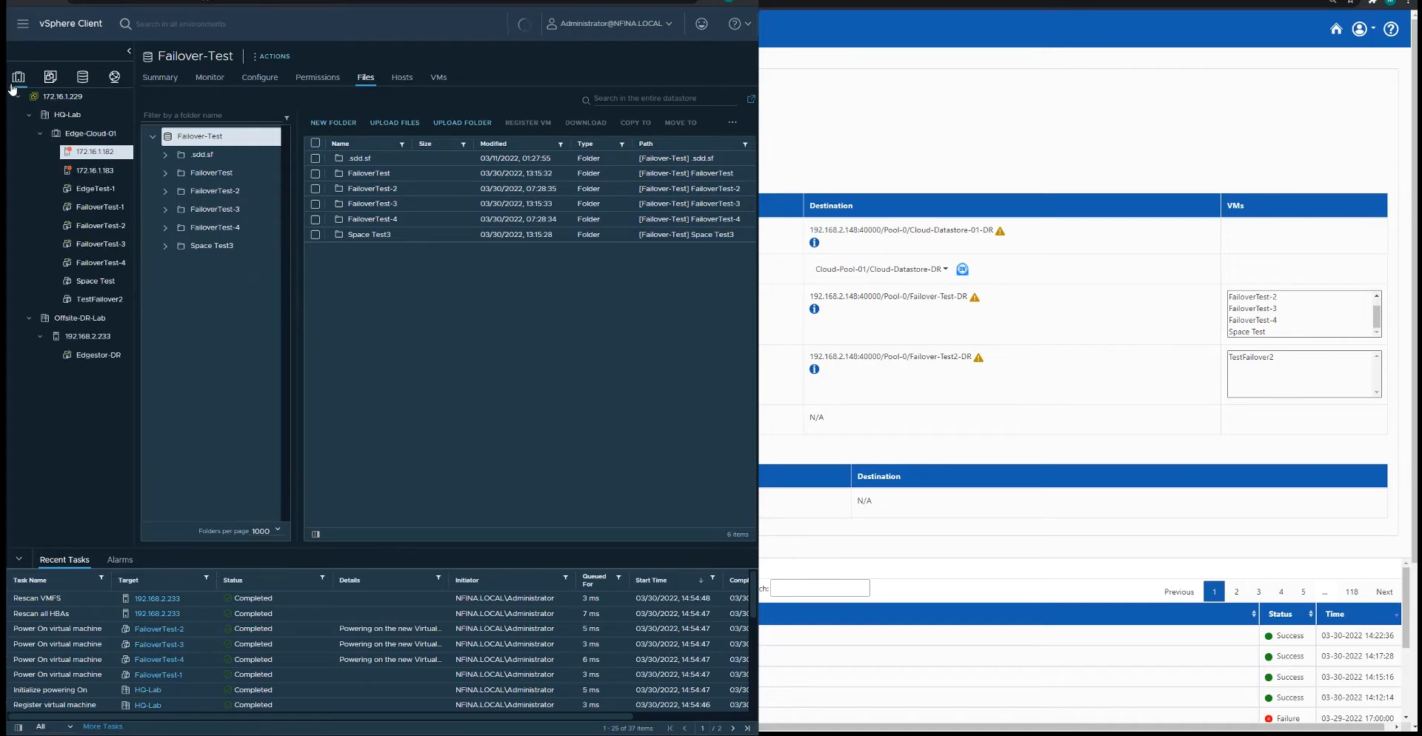
- In nfina-view, start a failover of Cloud-Pool-01/Failover-Test with destination 192.168.2.148:40000/Pool-0/Failover-Test-DR and target iqn.2022-02.iscsi:edgestor-matt.target0
click(960, 151)
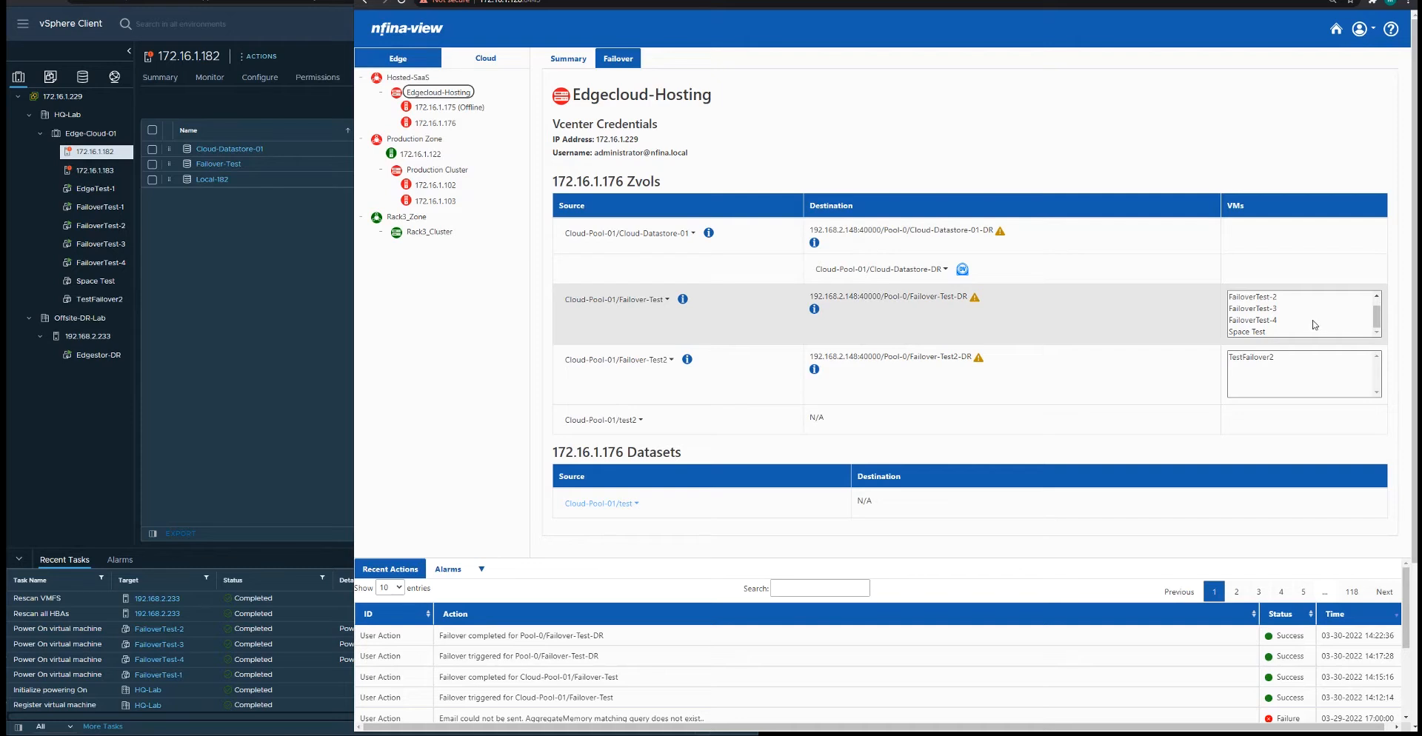
scroll(1302, 324, up, 1)
click(611, 300)
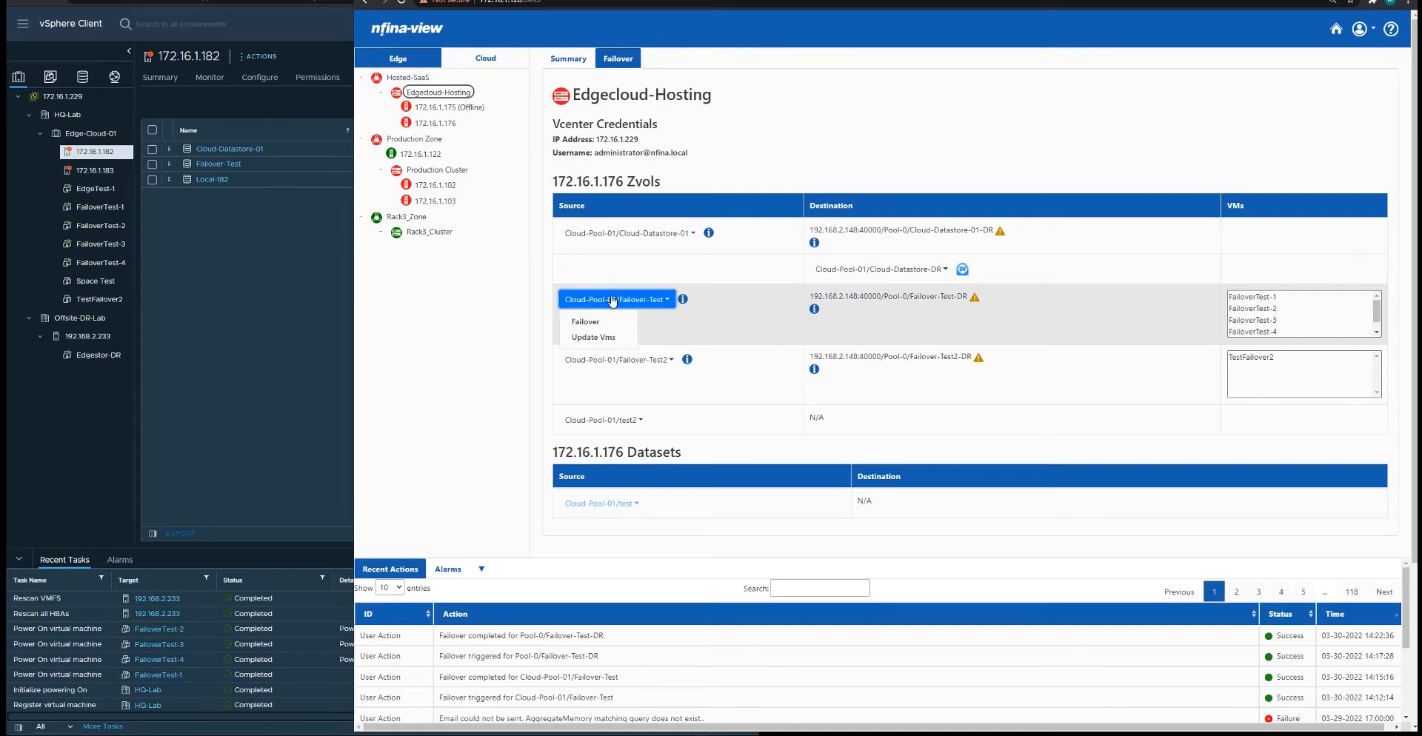
click(602, 323)
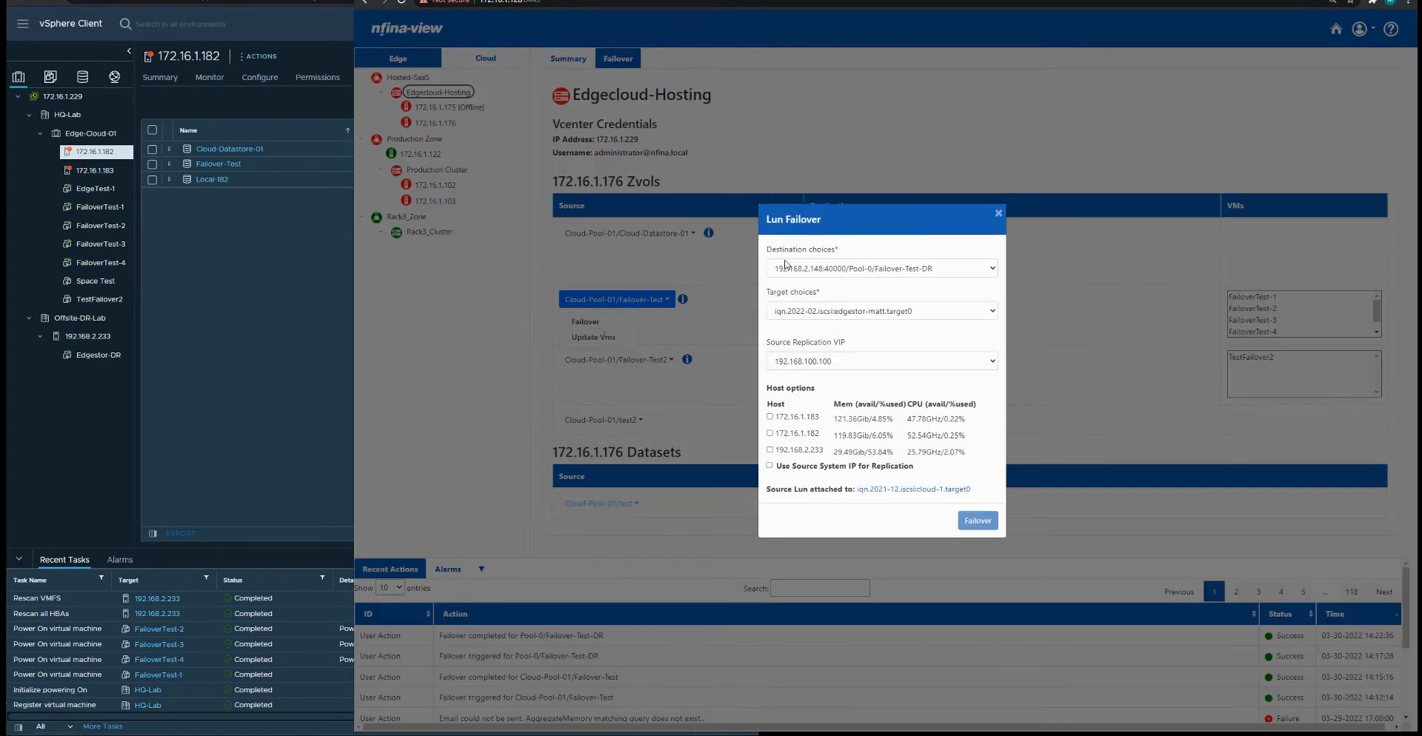
click(939, 270)
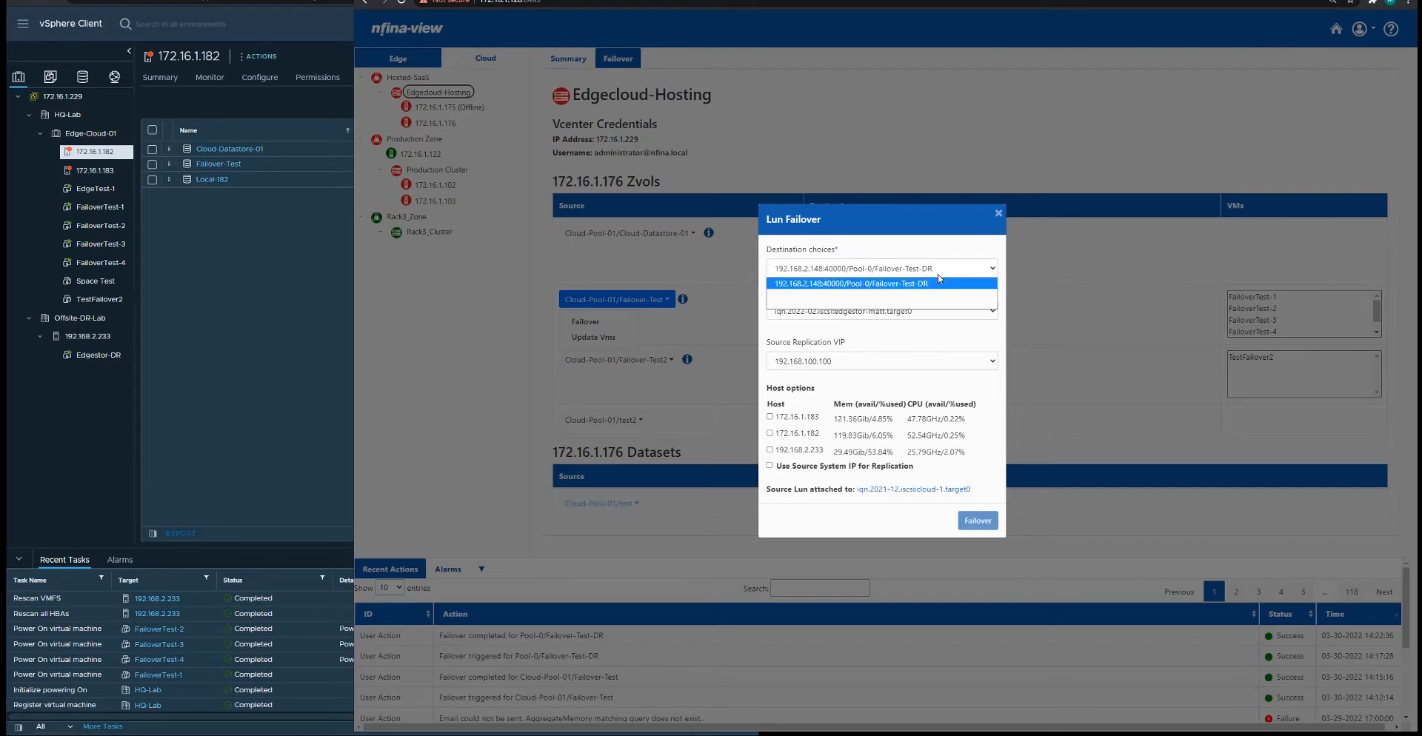
click(939, 282)
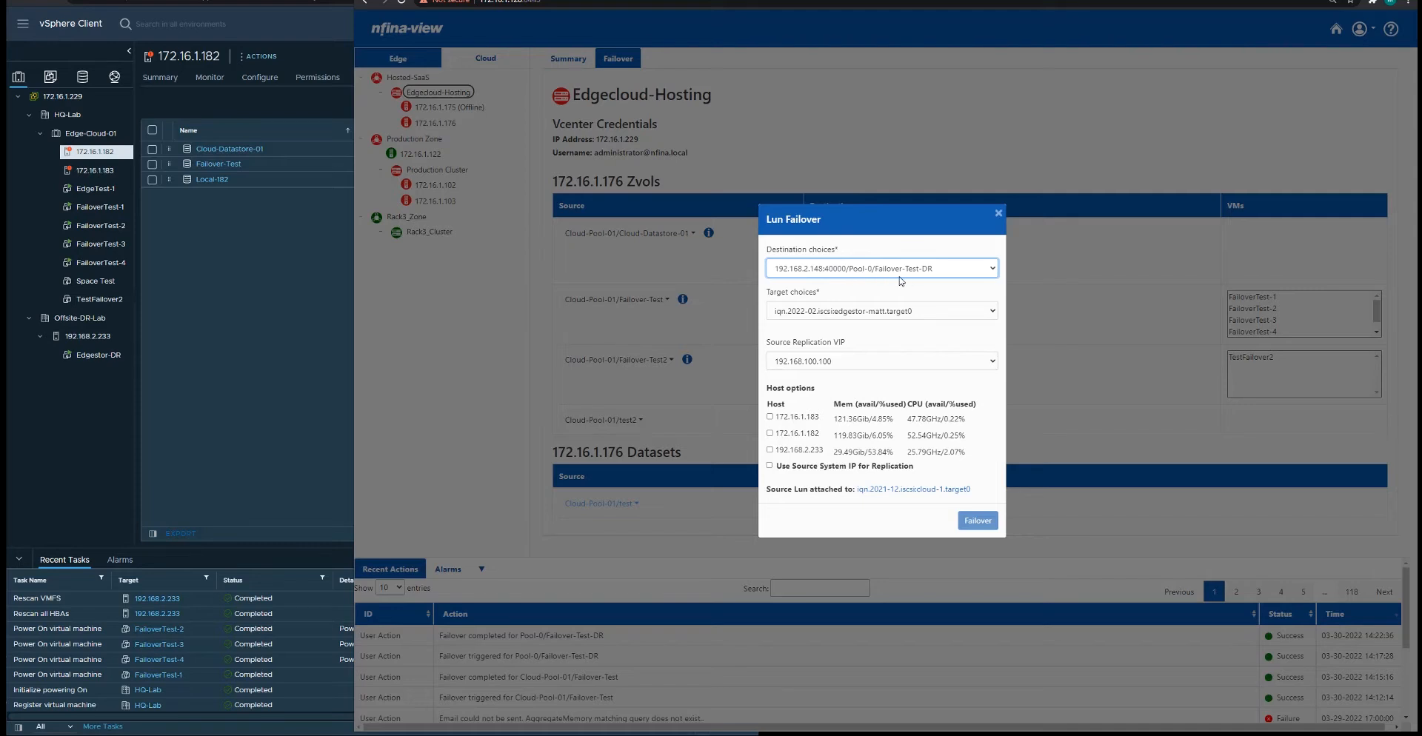
click(952, 312)
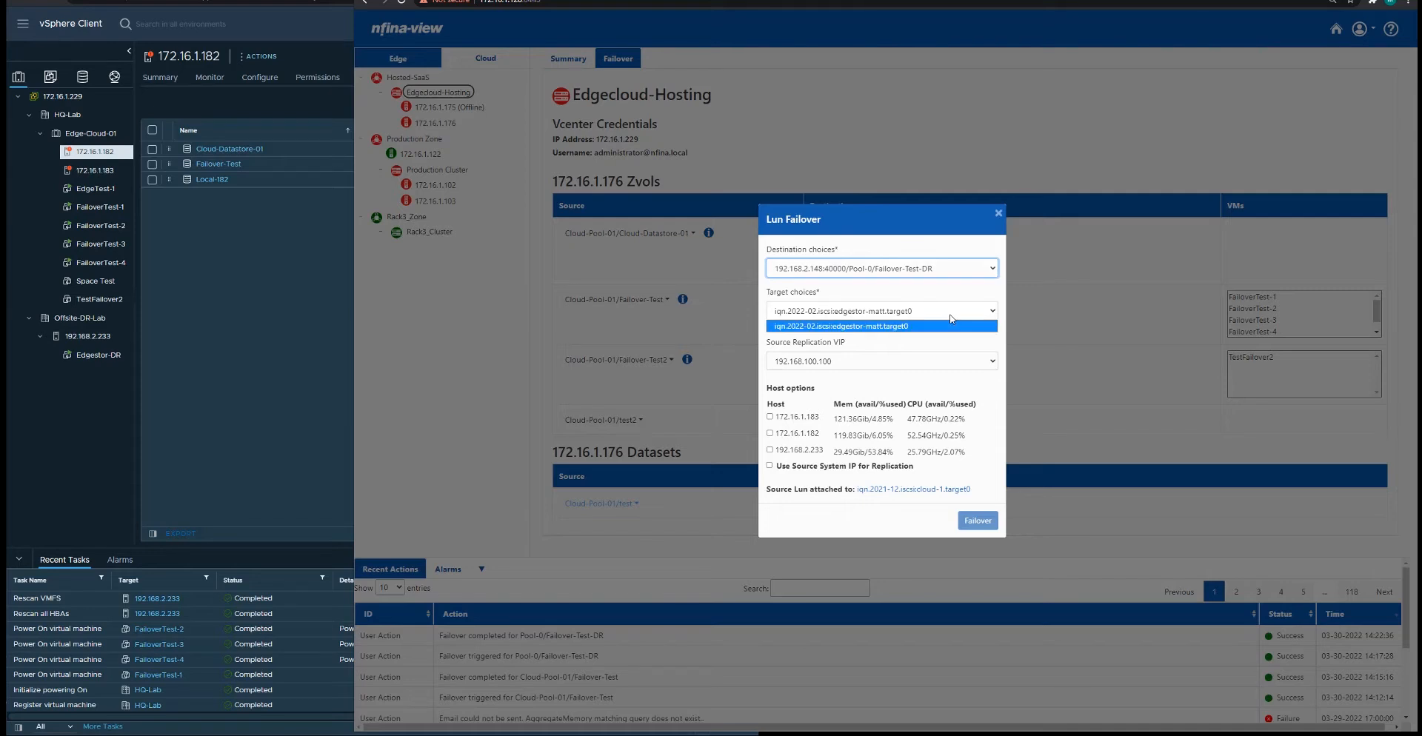
click(948, 326)
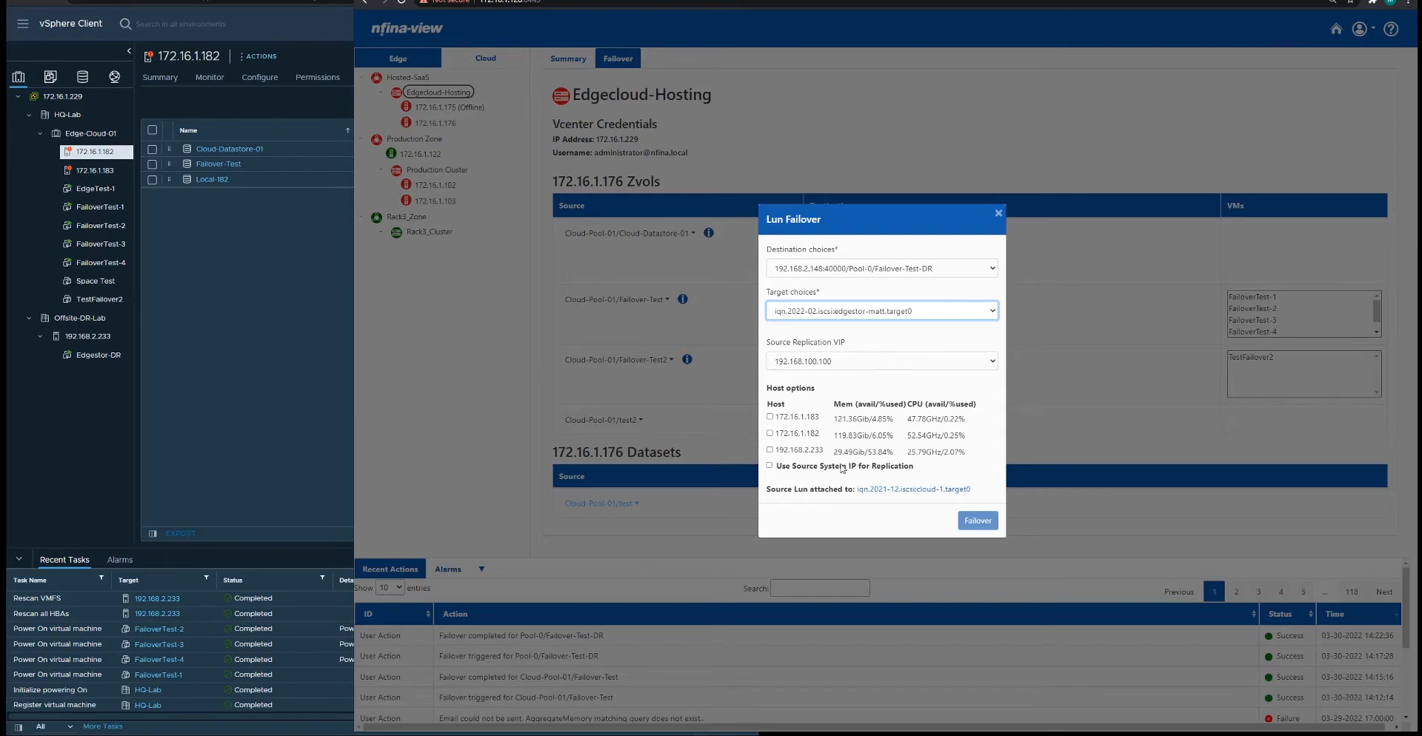
- Use the source system IP for replication, choose host 192.168.2.233 and submit the LUN failover options
click(770, 467)
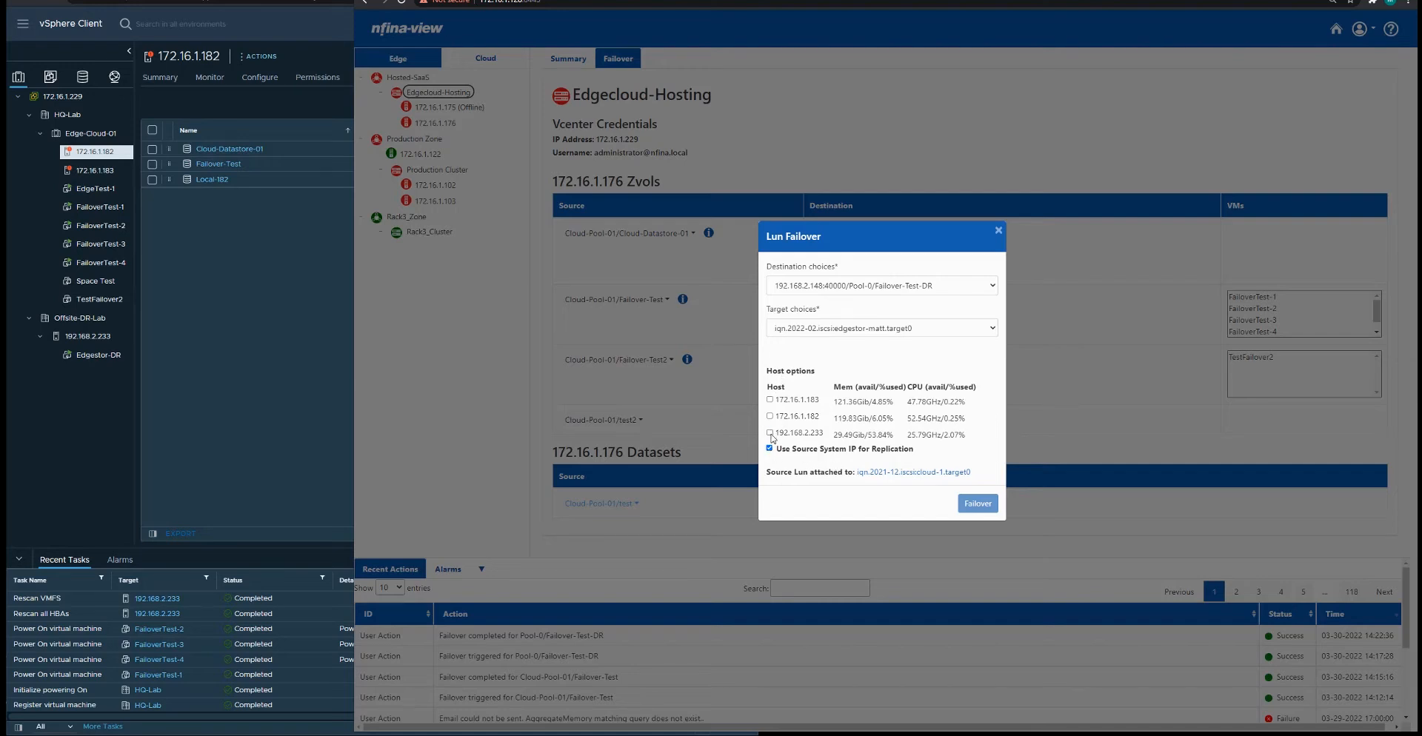
click(771, 434)
click(978, 506)
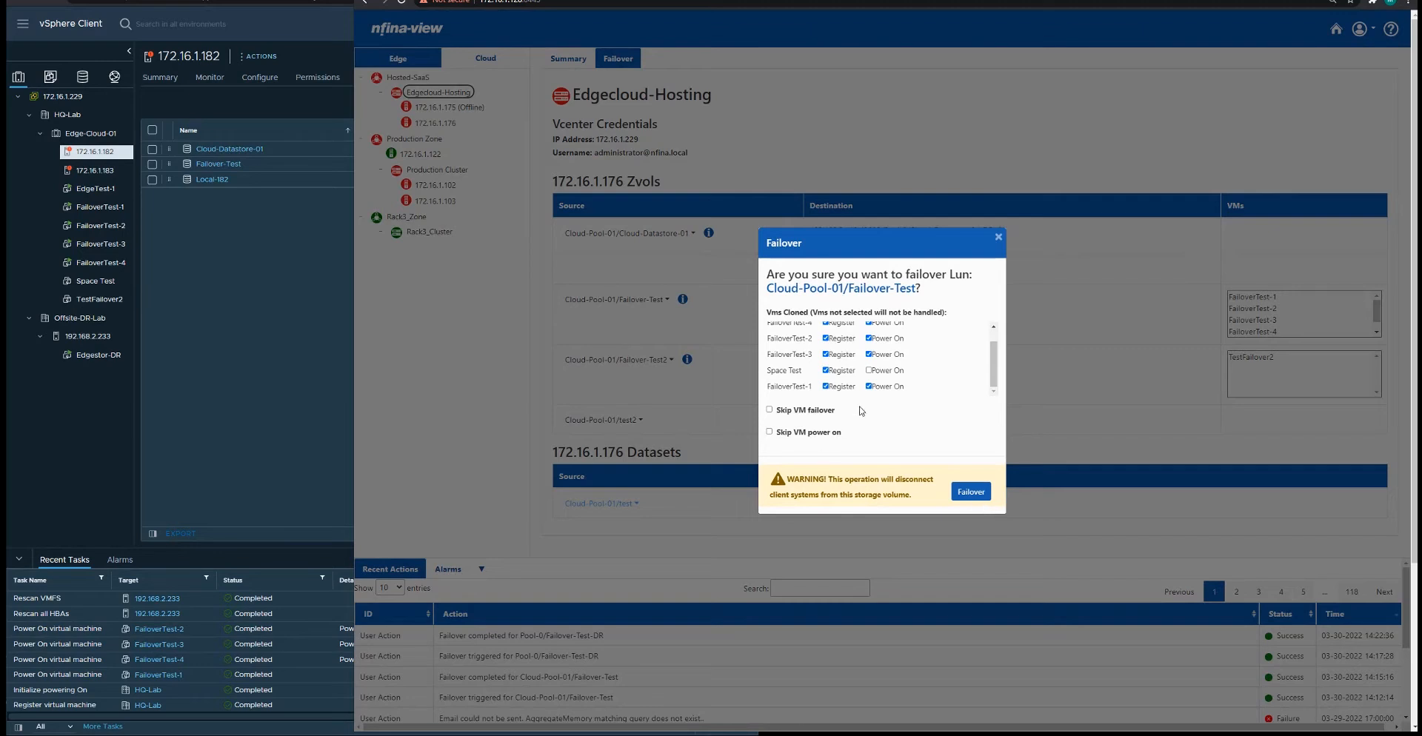
- Review the register and power-on selections for the cloned VMs, and confirm the failover of Cloud-Pool-01/Failover-Test
scroll(860, 374, up, 1)
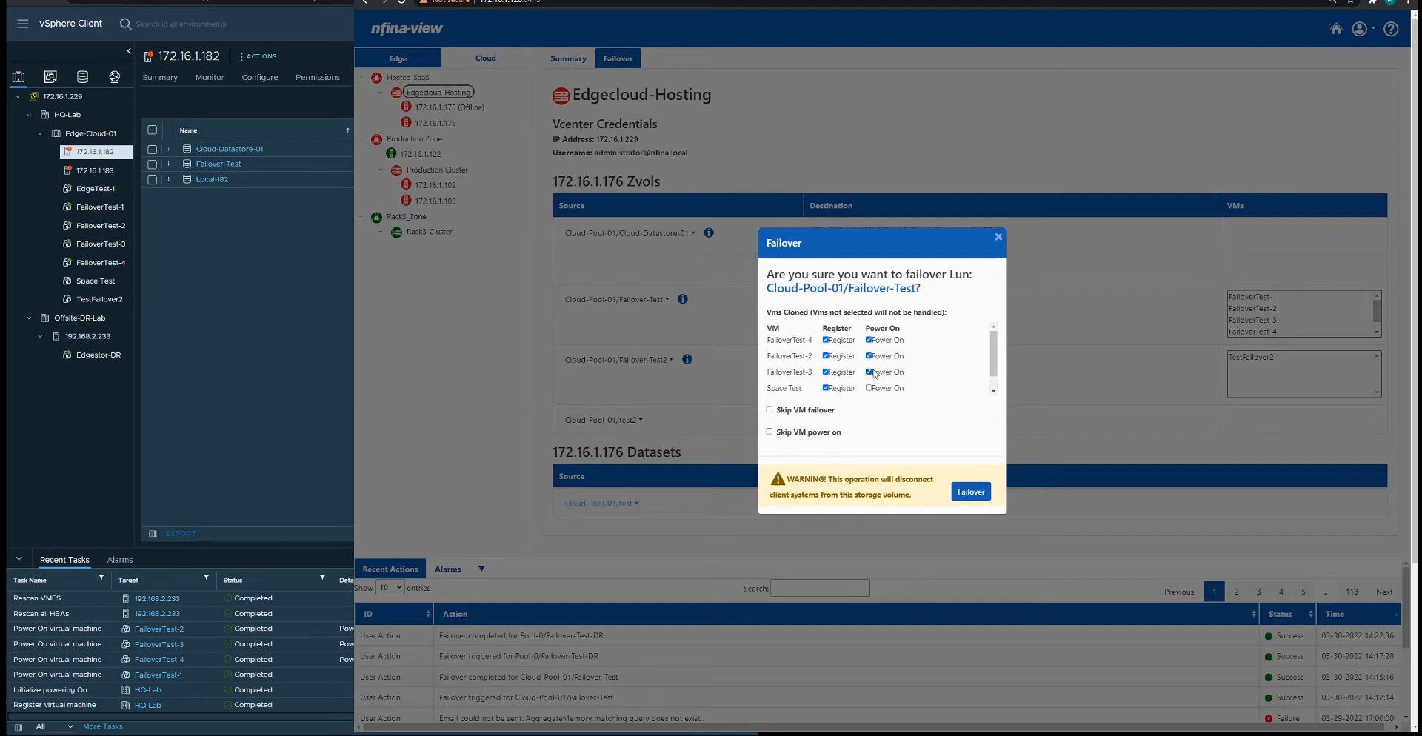
scroll(882, 366, down, 3)
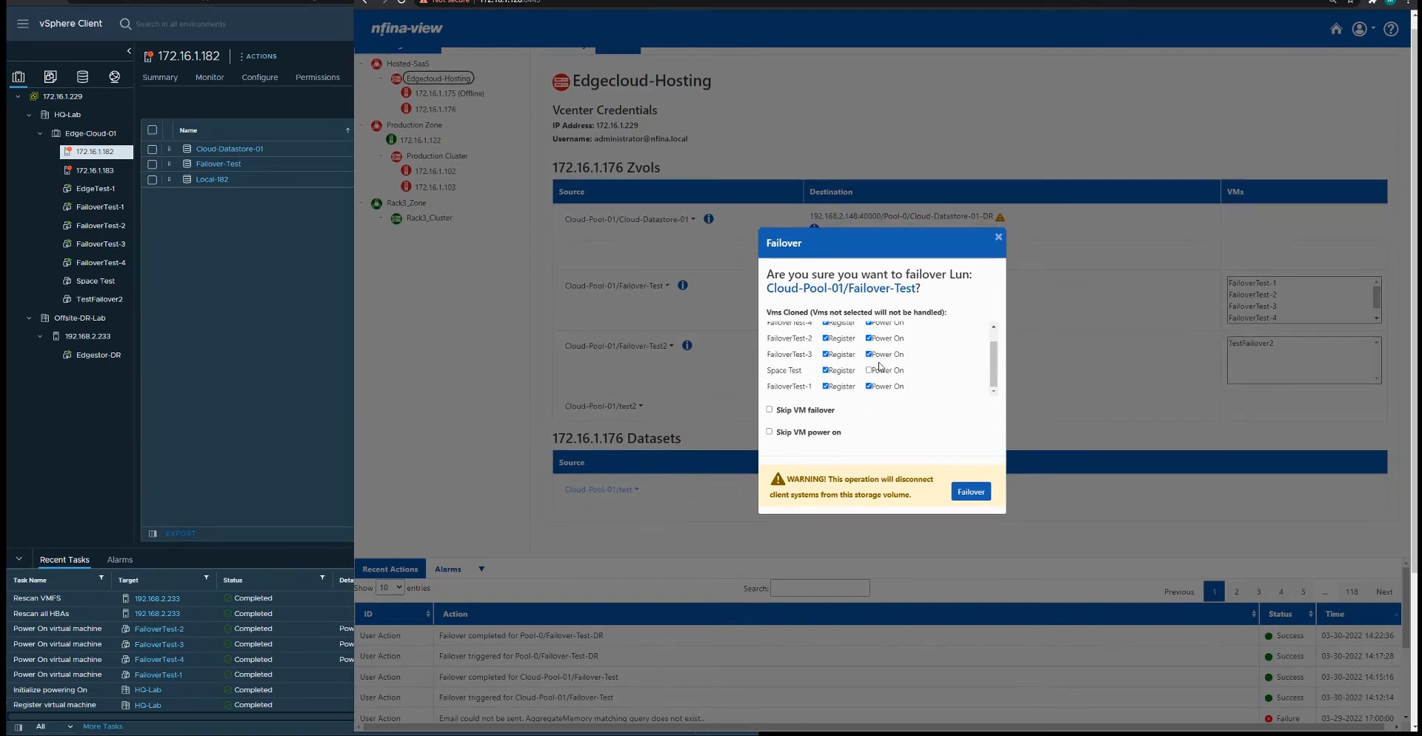
scroll(930, 360, up, 2)
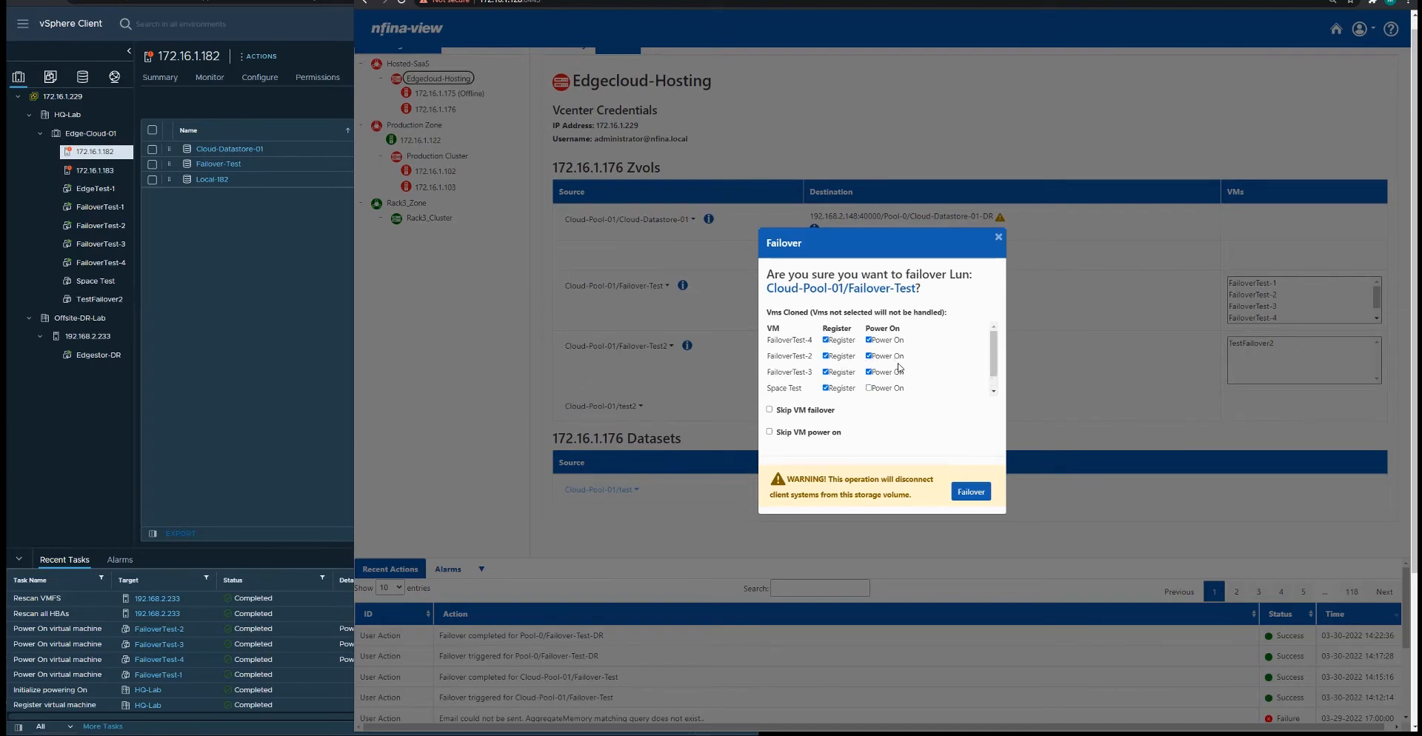
scroll(897, 364, down, 1)
scroll(840, 376, up, 1)
scroll(913, 344, down, 1)
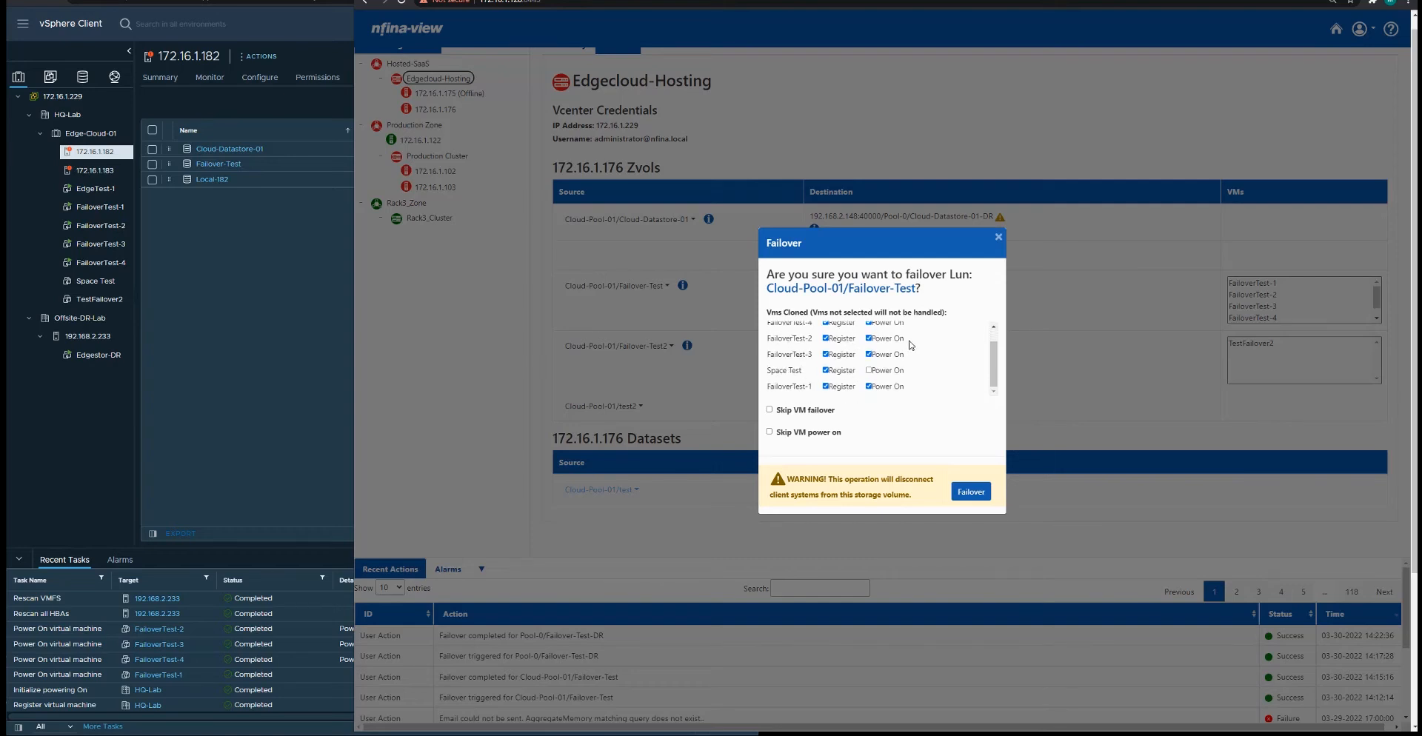
scroll(905, 385, down, 1)
scroll(881, 370, up, 1)
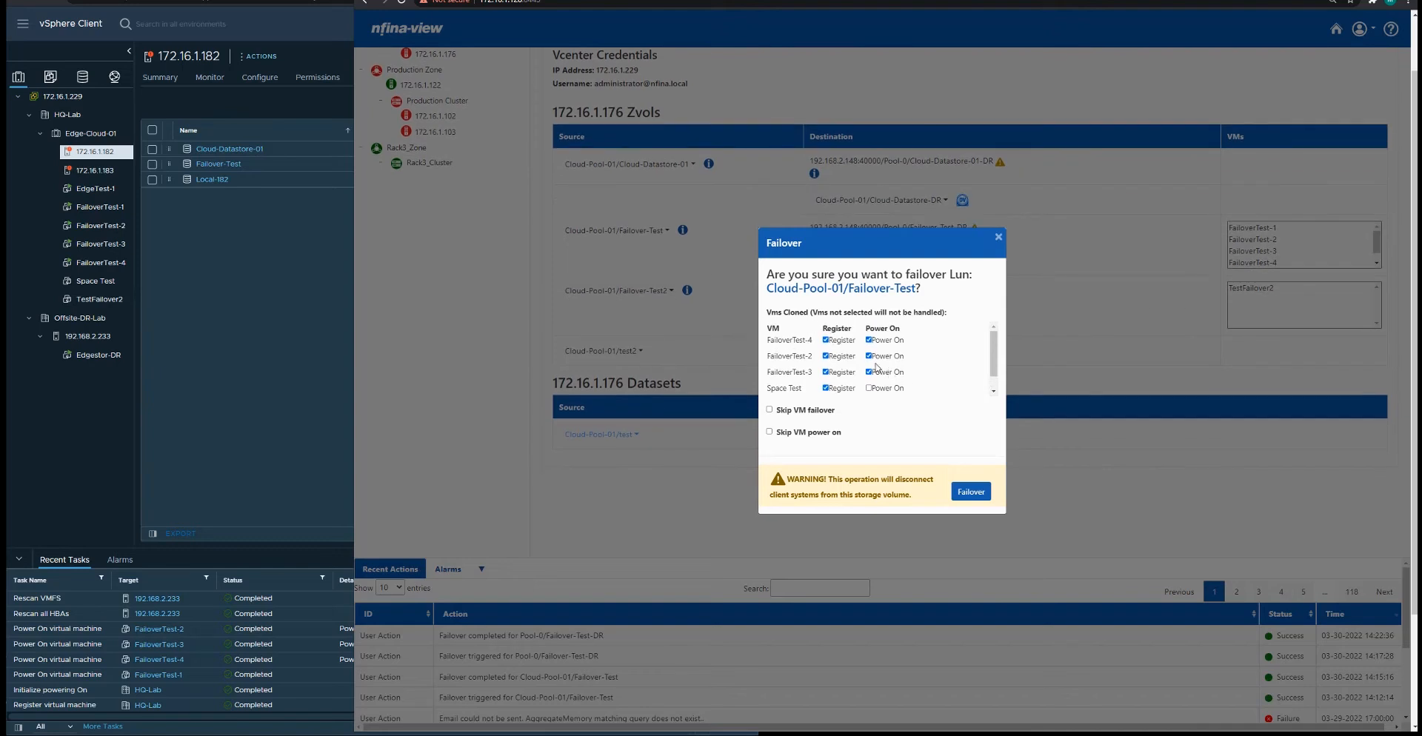
scroll(837, 347, down, 1)
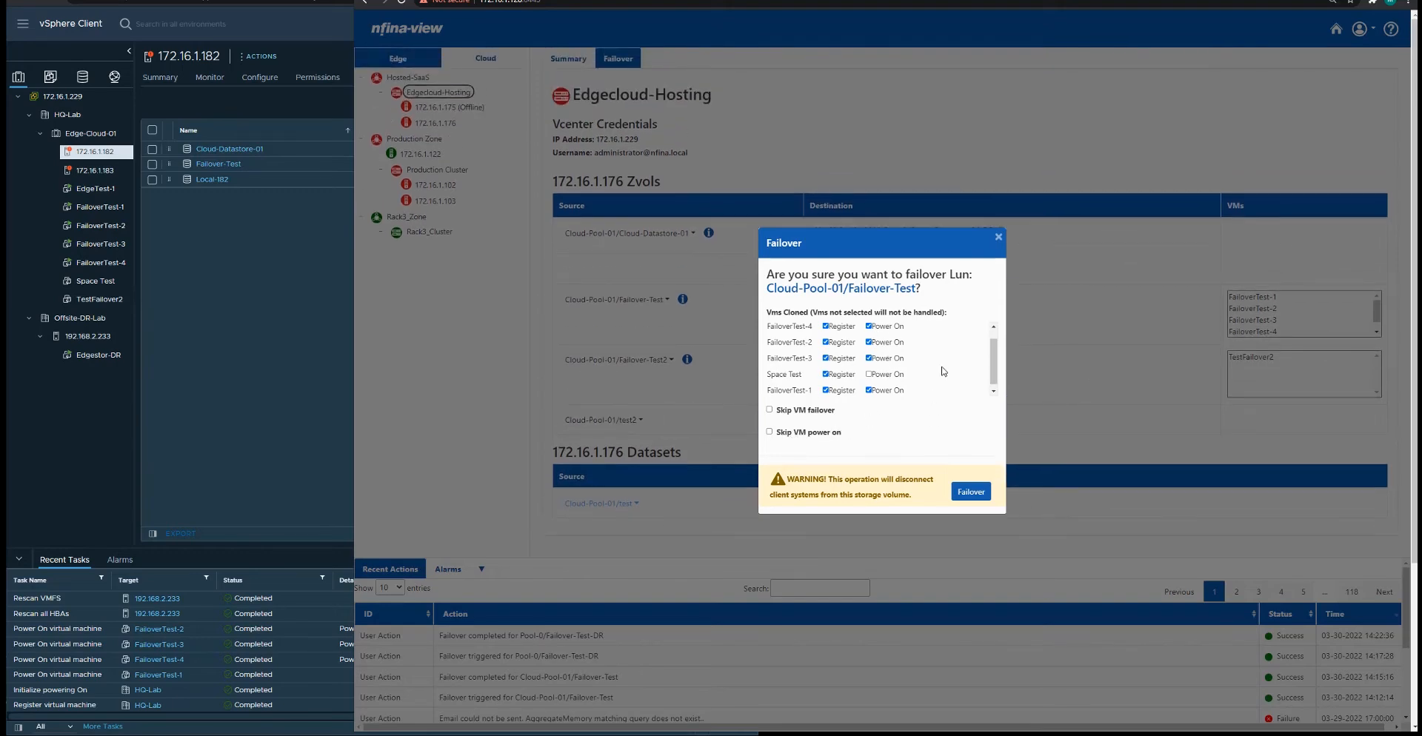
scroll(942, 371, up, 1)
click(969, 492)
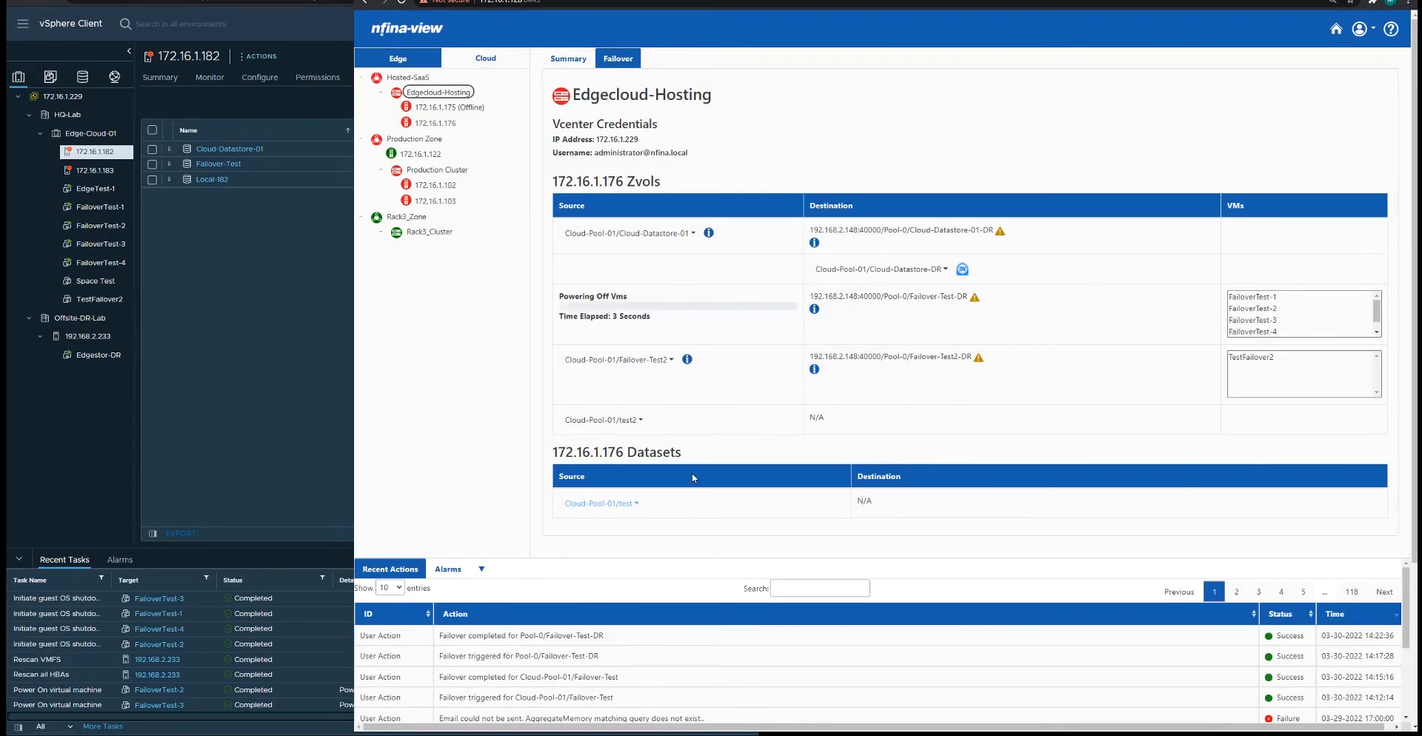
- Reduce the height of the recent tasks area in vSphere Client and return to nfina-view
click(317, 554)
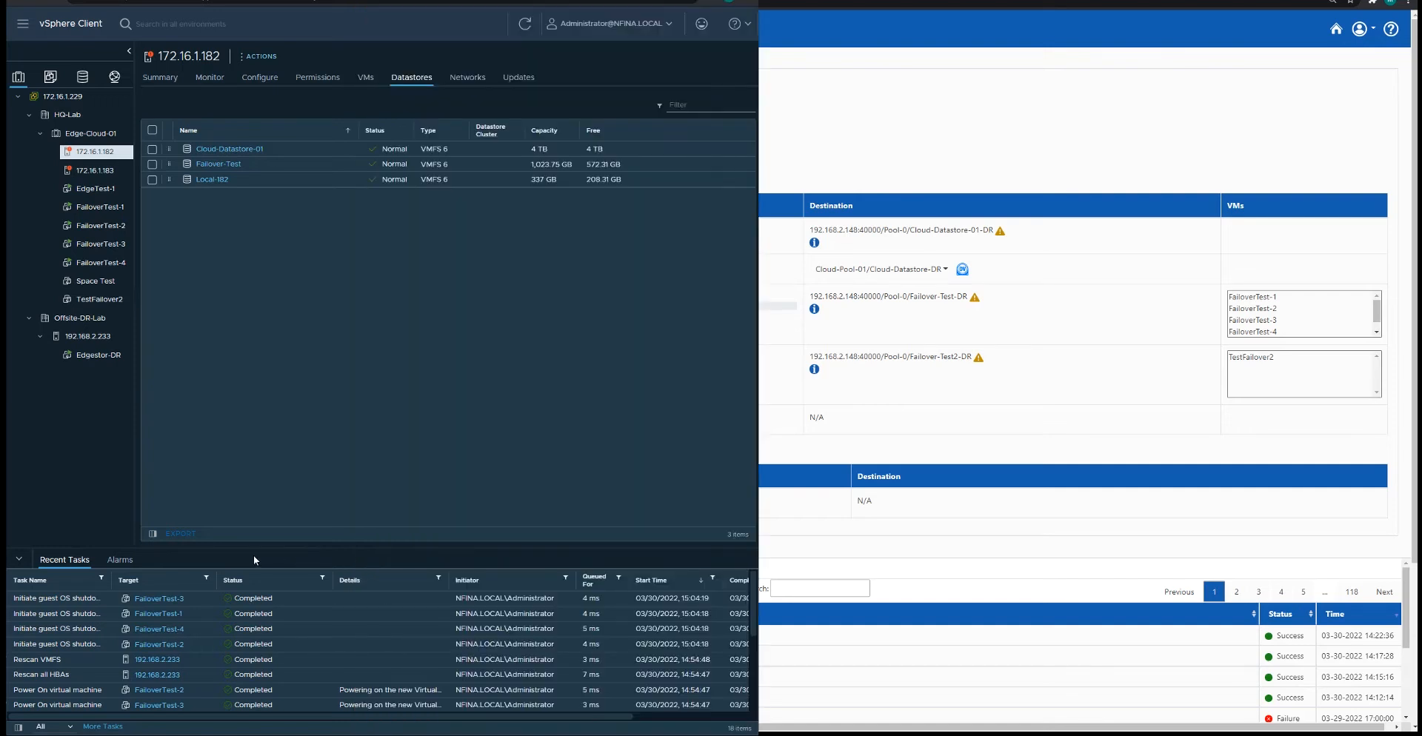
drag(219, 548, 215, 663)
click(856, 147)
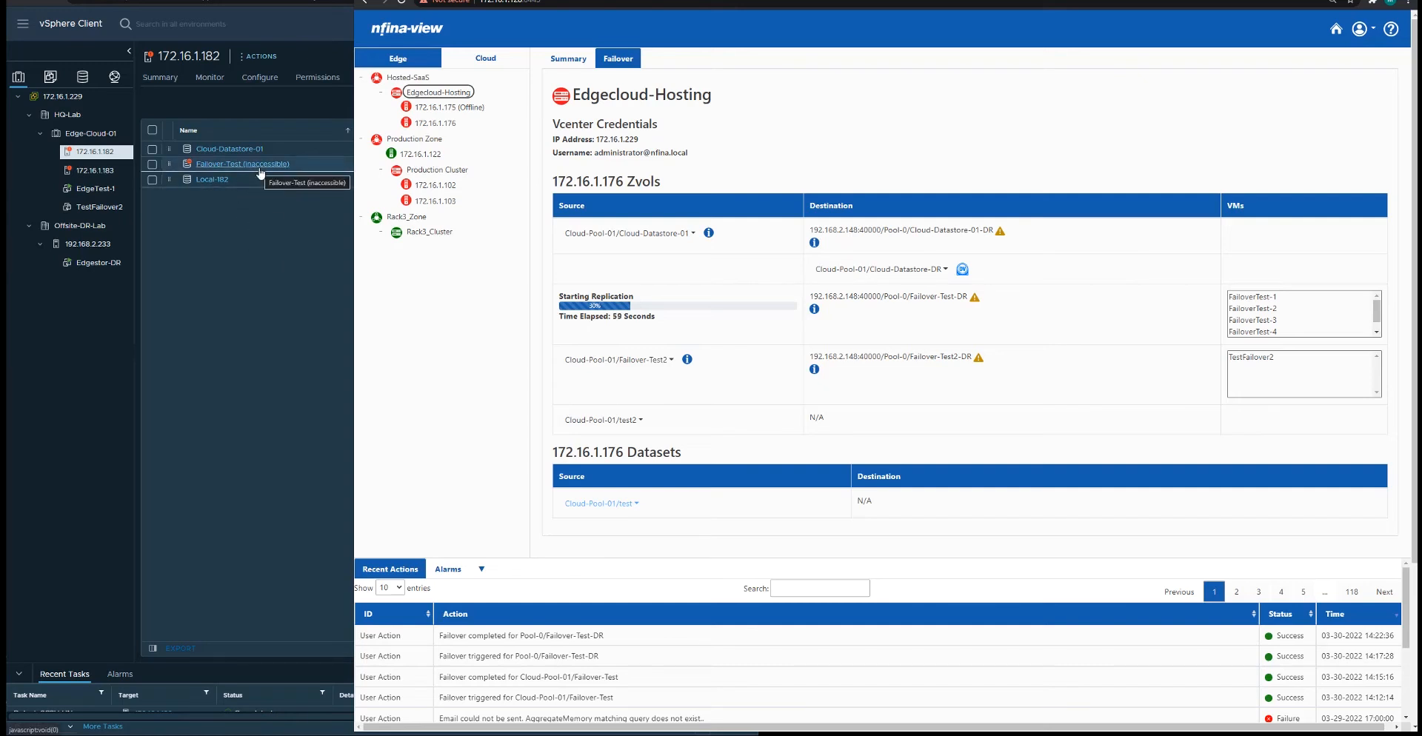
- Check the Failover-Test datastore on hosts 172.16.1.183 and 172.16.1.182 in vSphere Client, and return to nfina-view
click(100, 171)
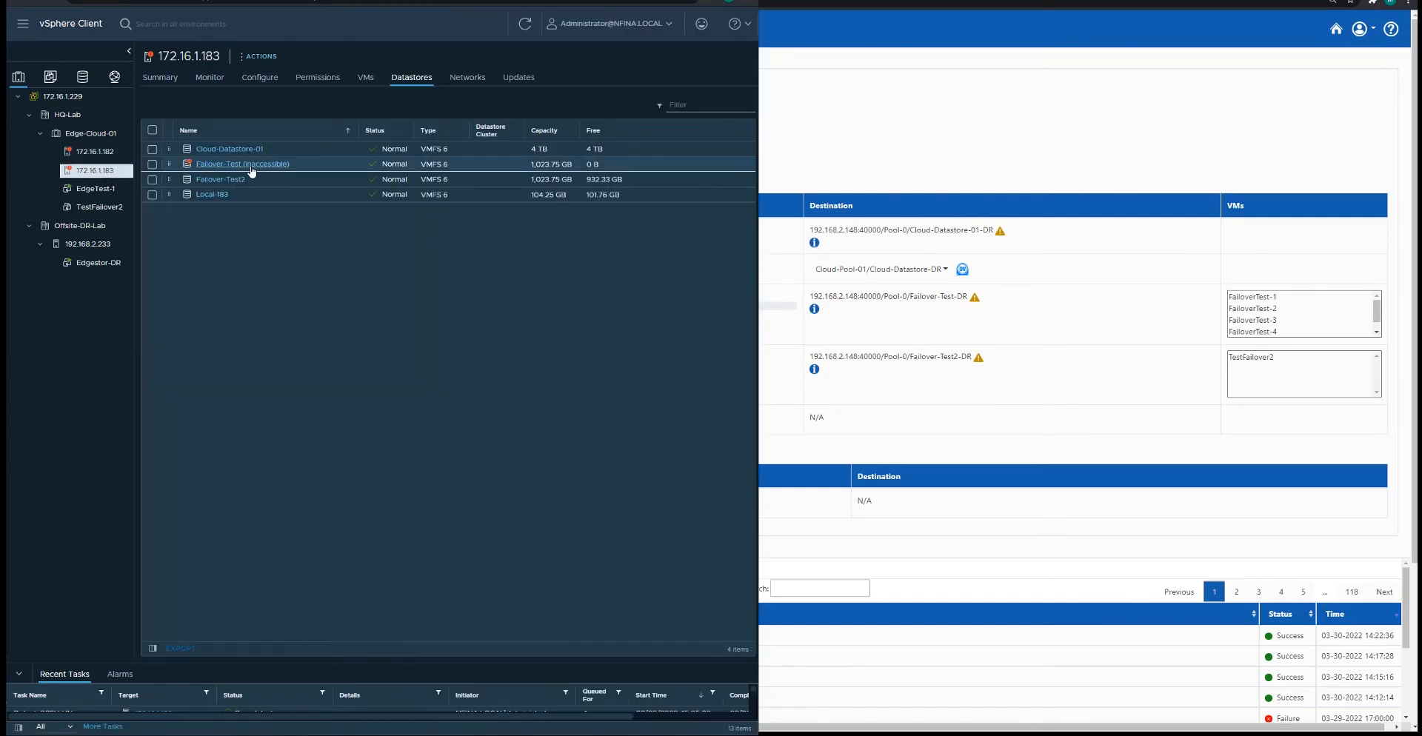
click(102, 151)
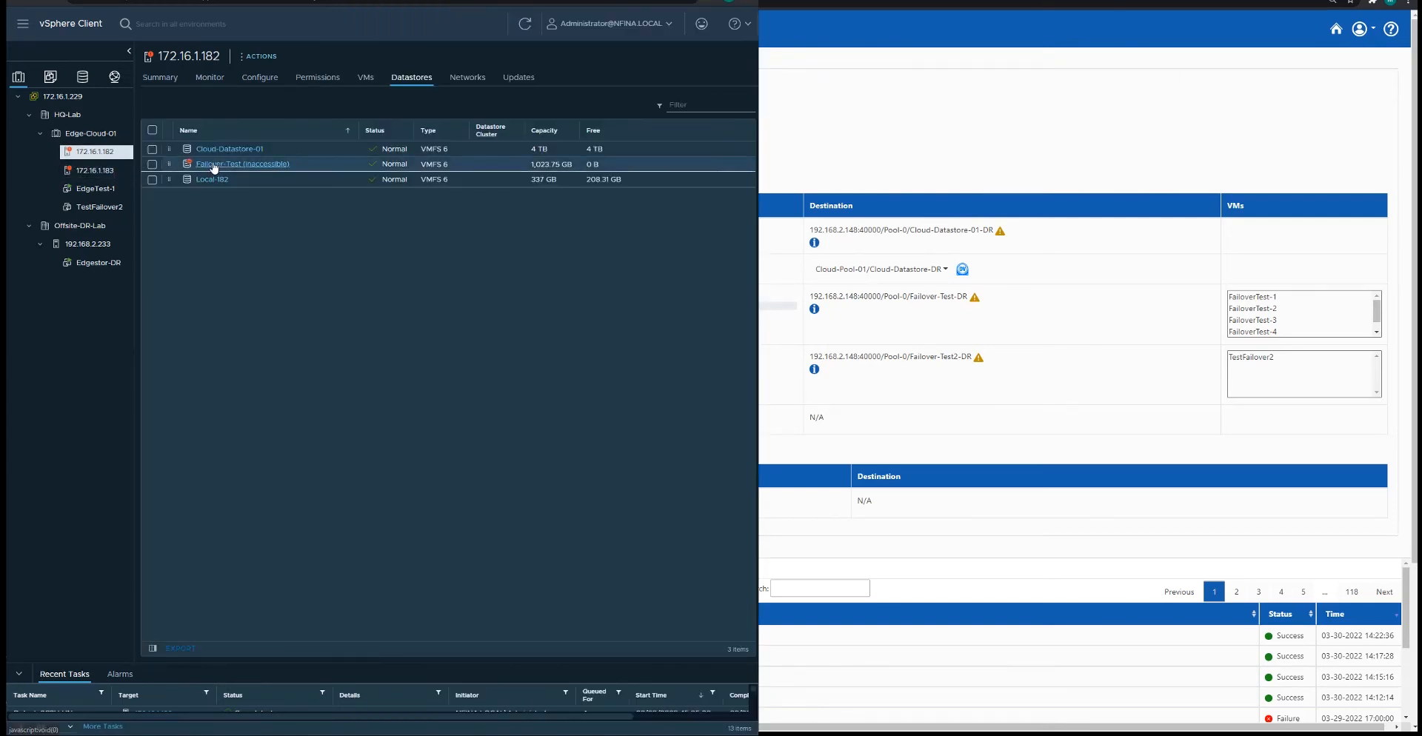
click(809, 174)
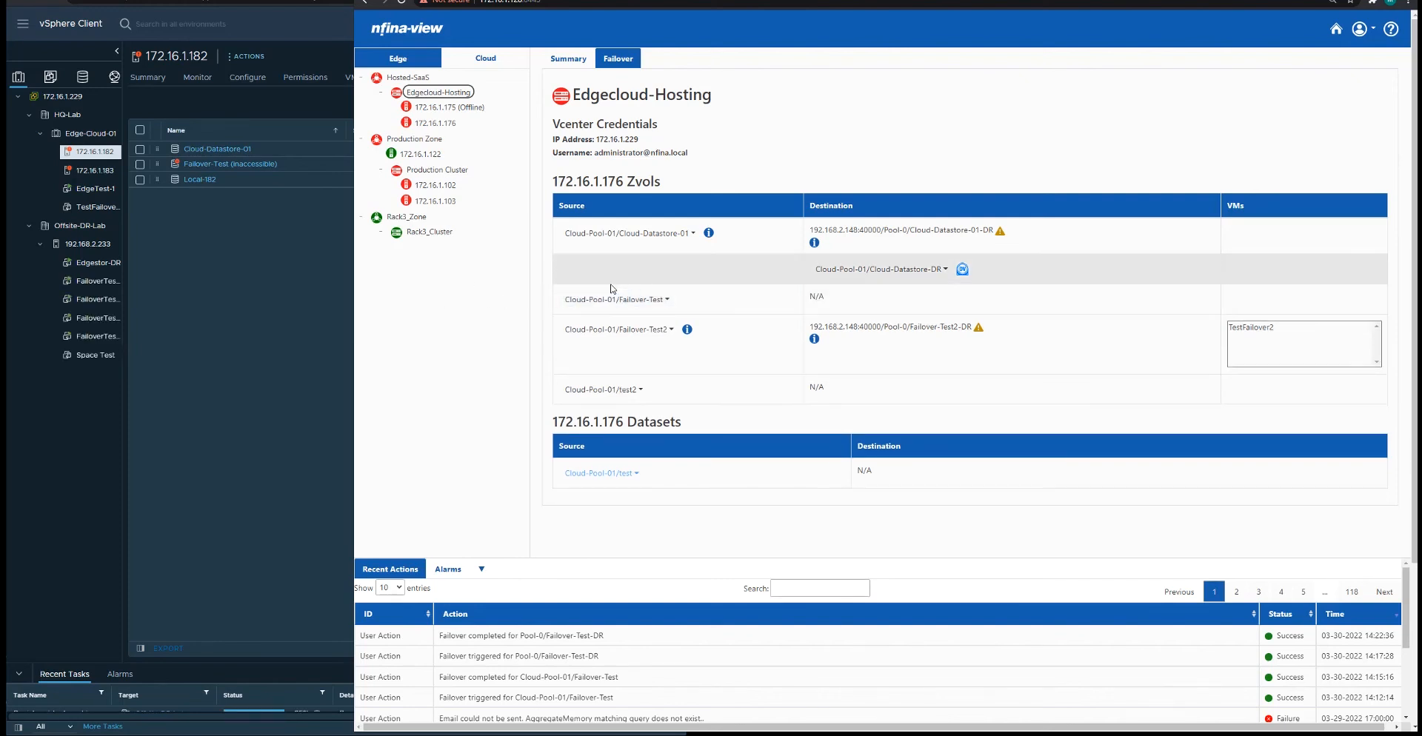
- Check the datastores of host 192.168.2.233 in vSphere Client, and bring up the sign-in screen in FailoverTest-1's console
click(87, 243)
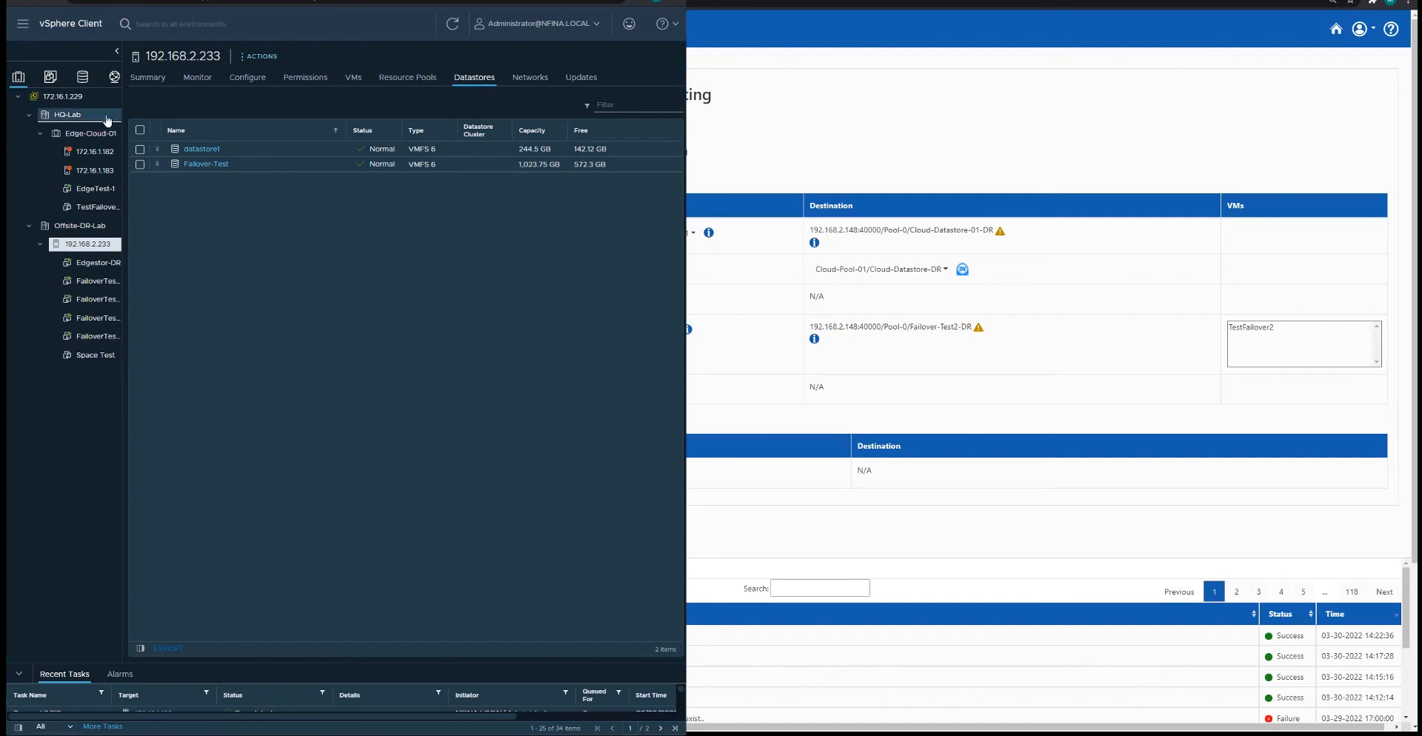
click(95, 285)
click(184, 193)
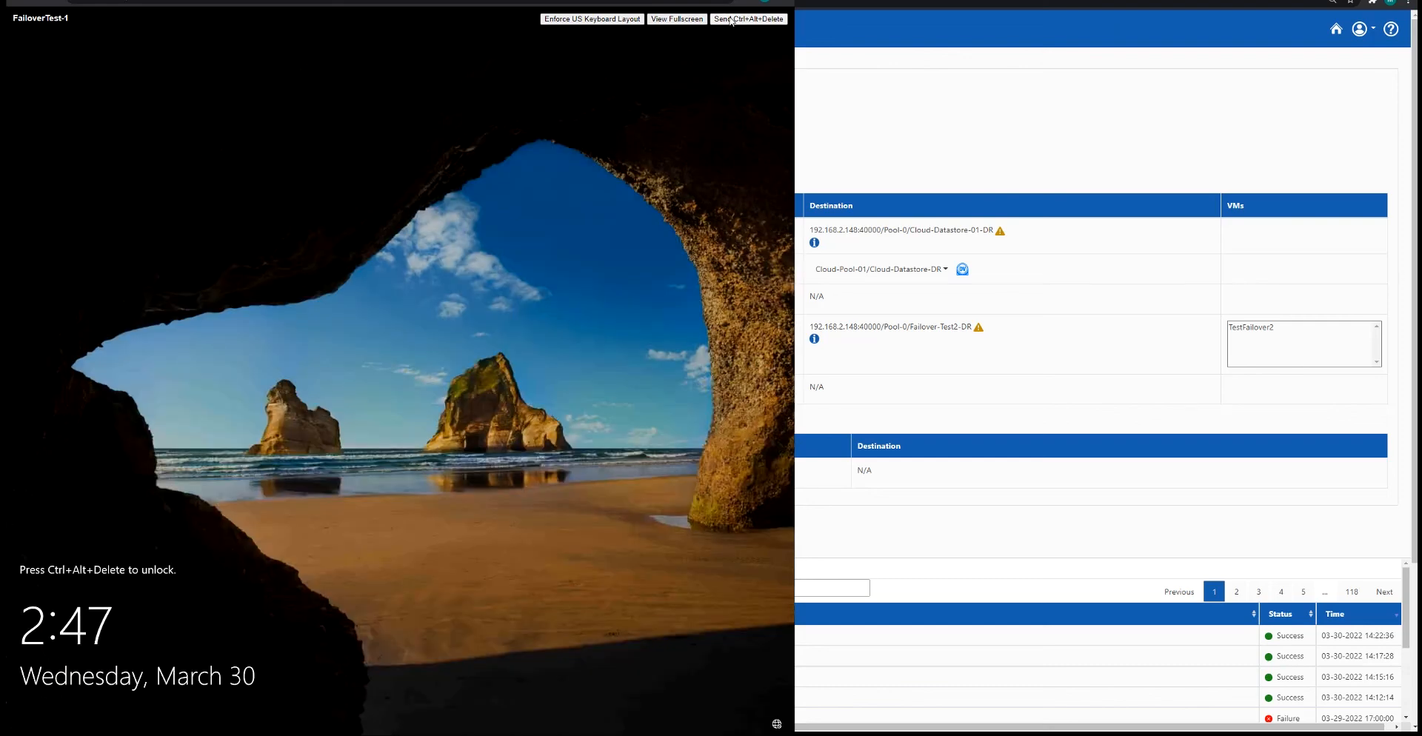
click(748, 19)
- Switch to nfina-view and show the failover page of the Offsite-Office cloud node 192.168.2.148
click(857, 145)
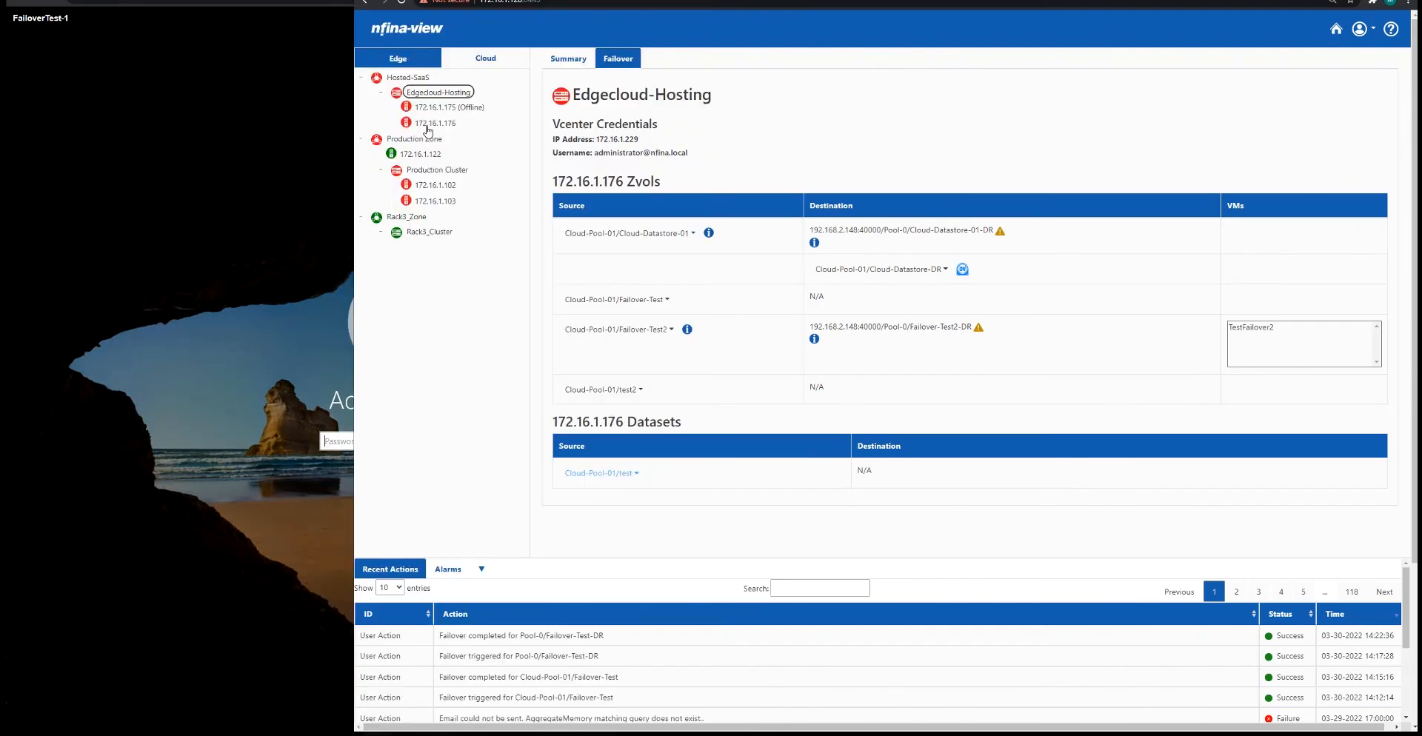
click(484, 69)
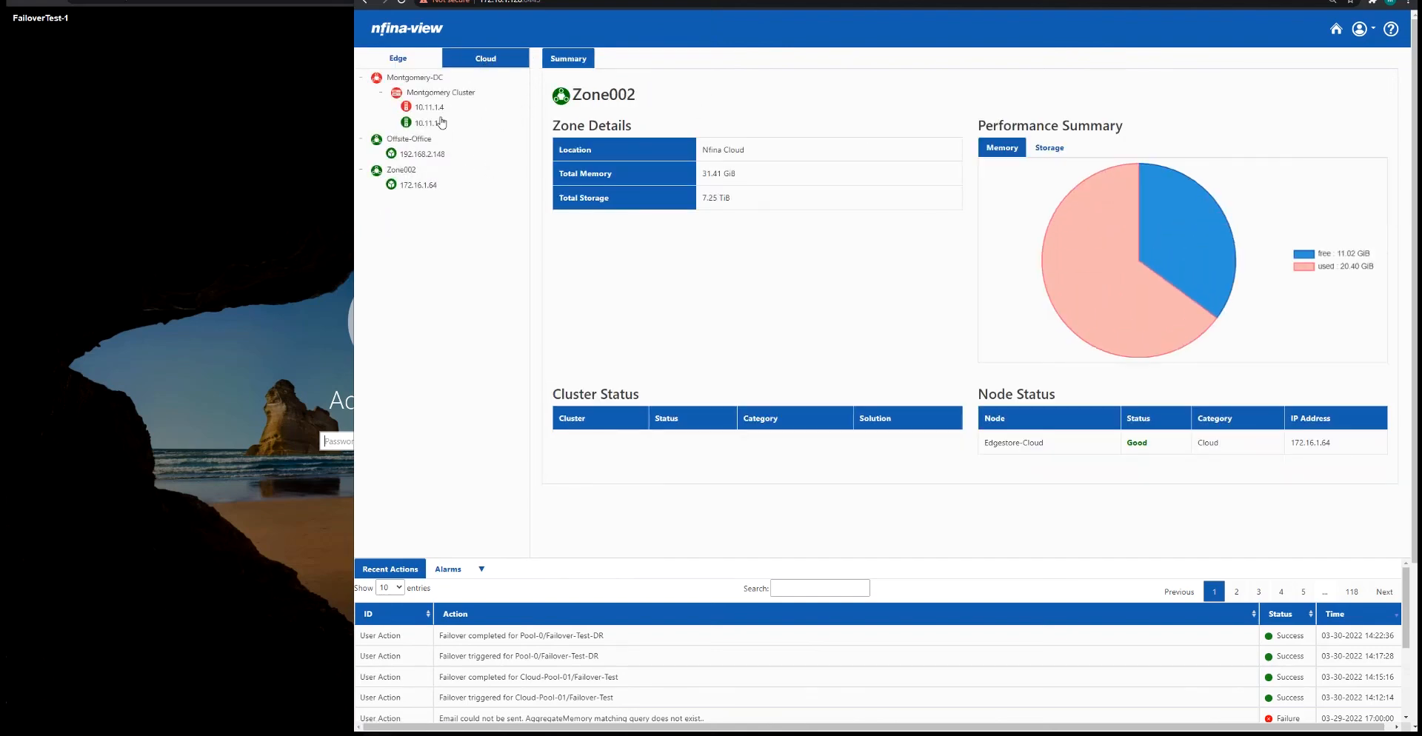
click(423, 154)
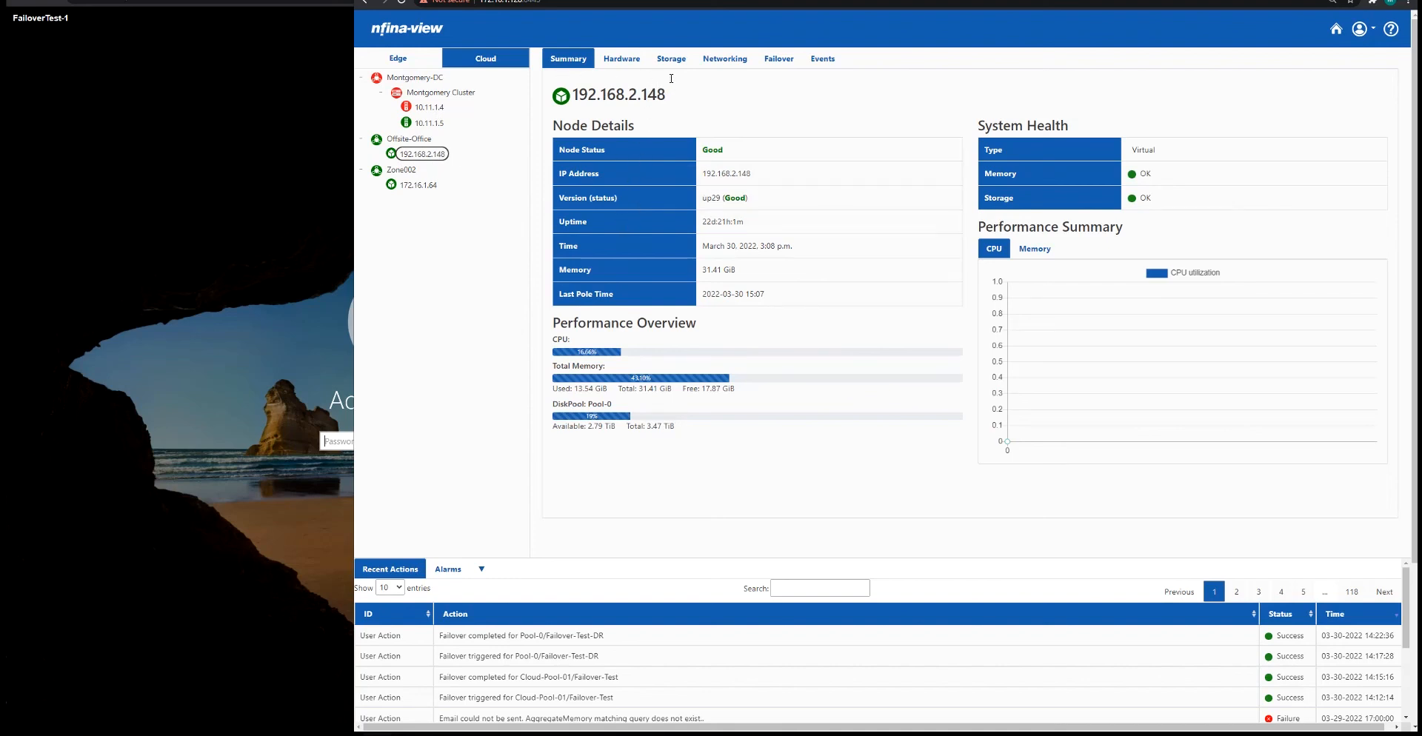
click(770, 63)
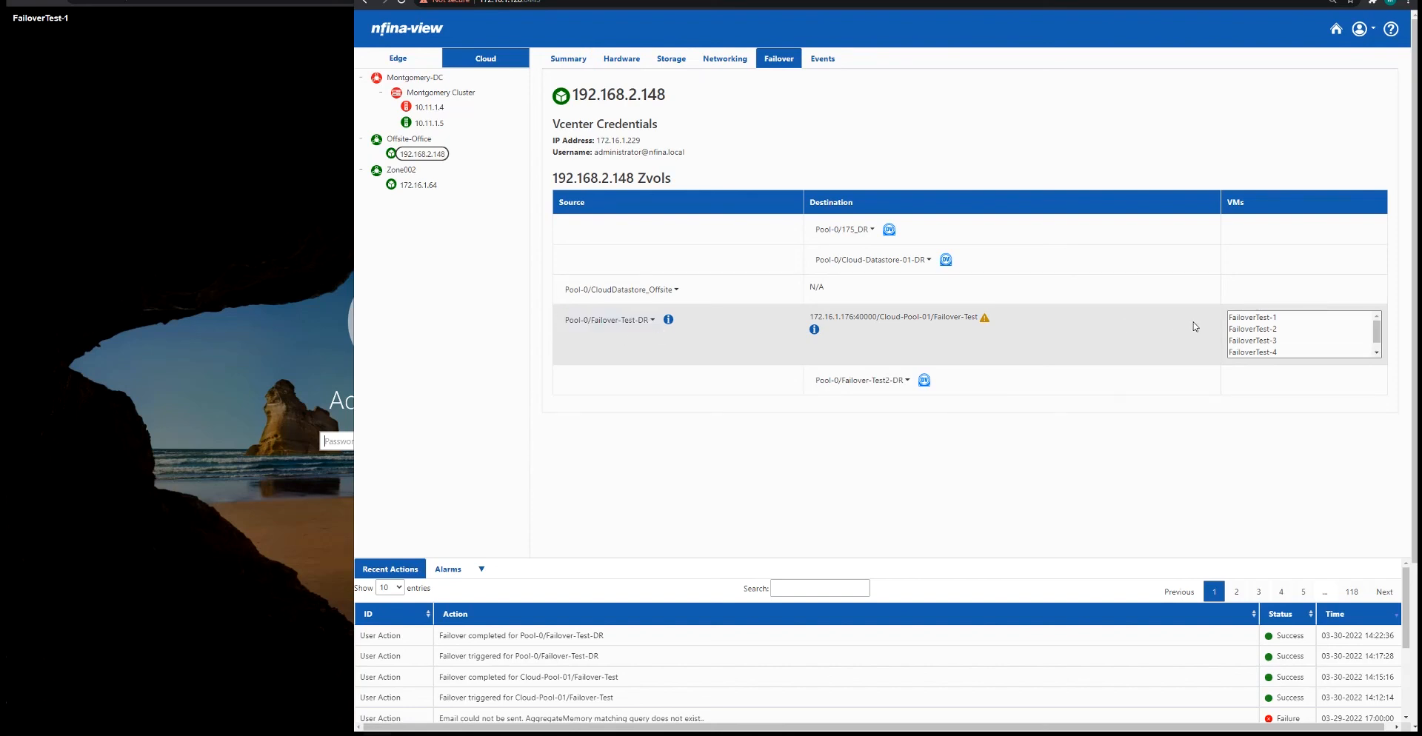
- Inspect Pool-0/Failover-Test-DR's VMs, destination warning and available failover actions, and return to the Edge zones
click(1349, 338)
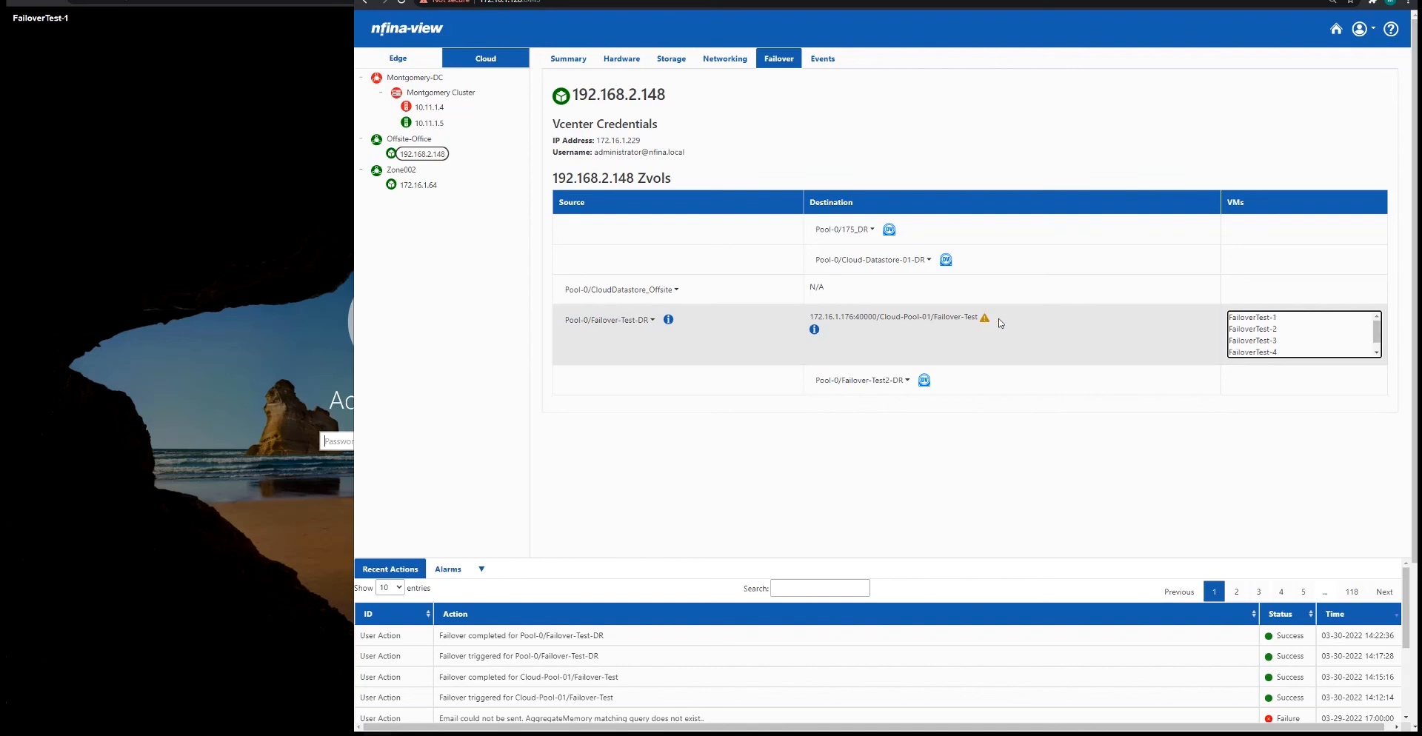
mouse_move(986, 323)
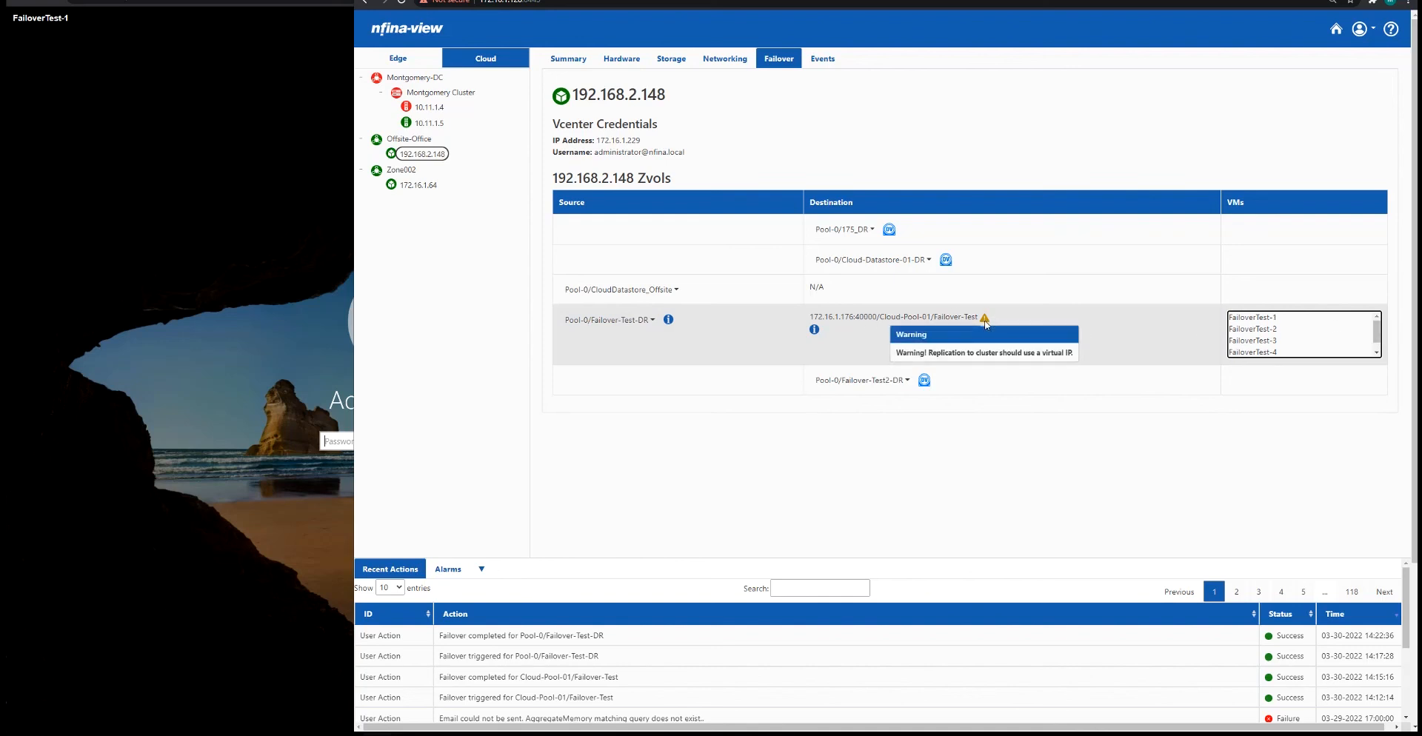
mouse_move(819, 335)
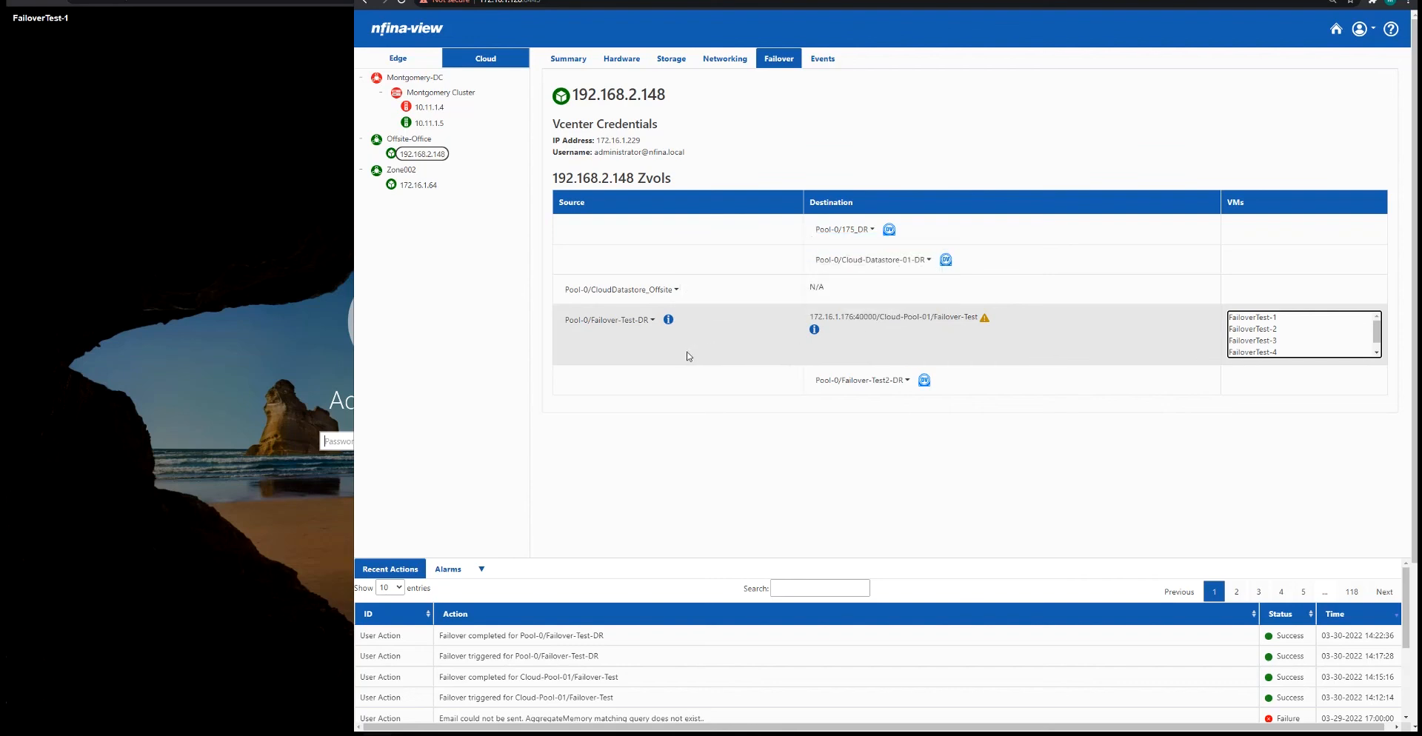
click(626, 320)
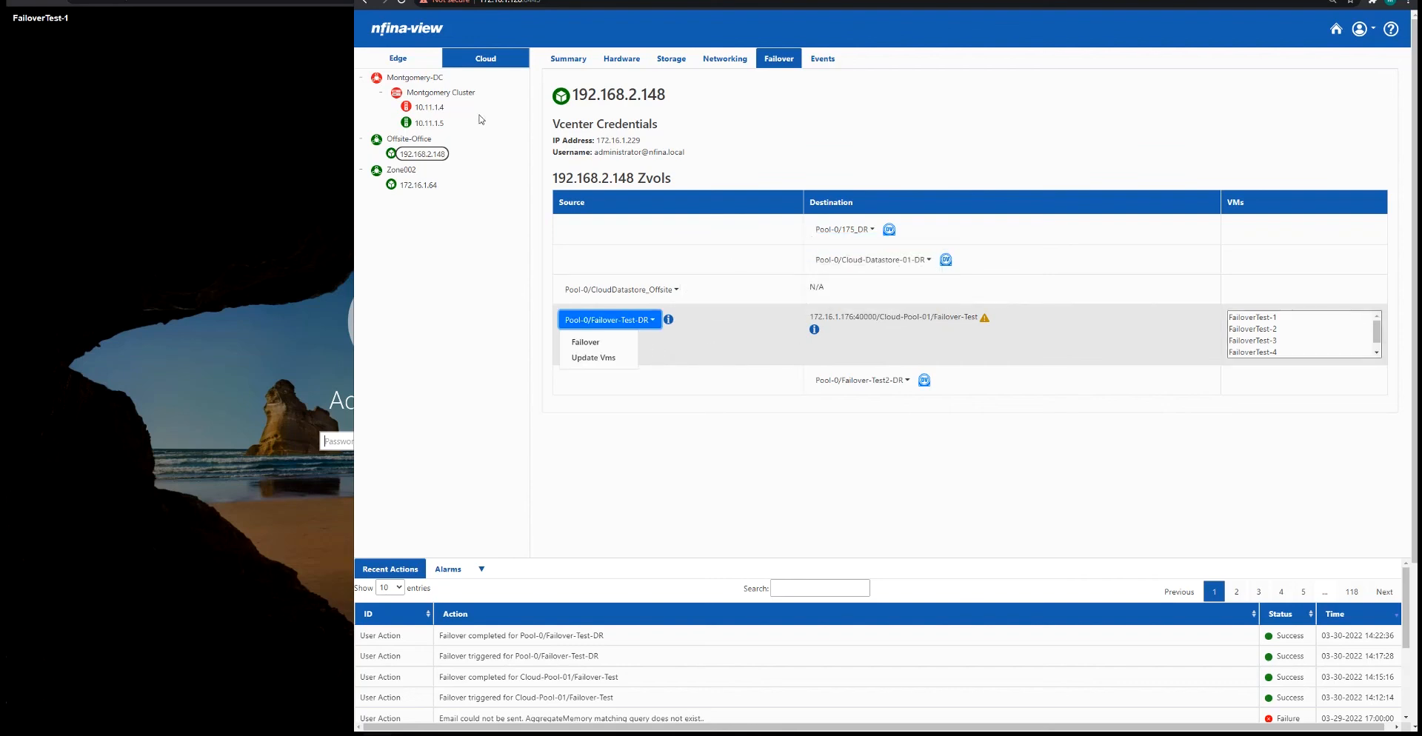
click(426, 63)
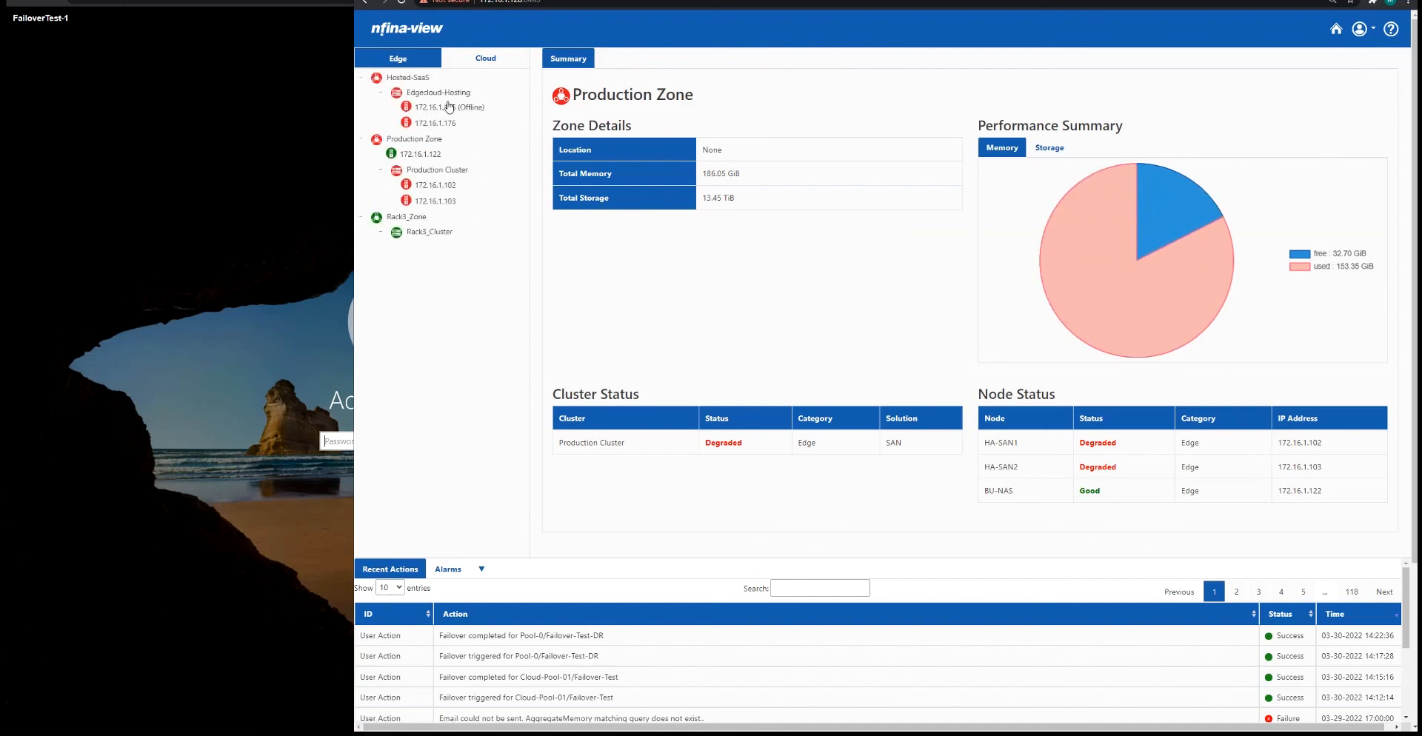